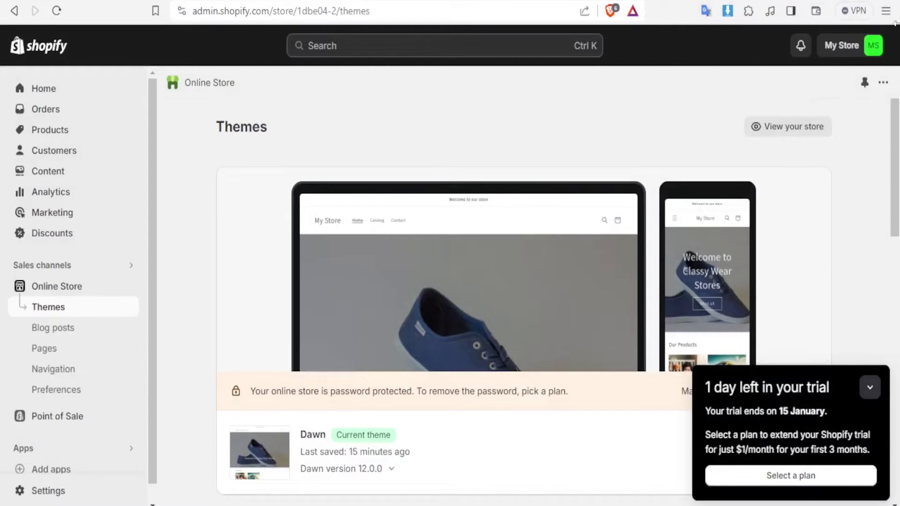
Collapse the trial reminder popup to a small bar and return to the admin Home setup guide.
drag(894, 110, 894, 130)
scroll(894, 131, down, 1)
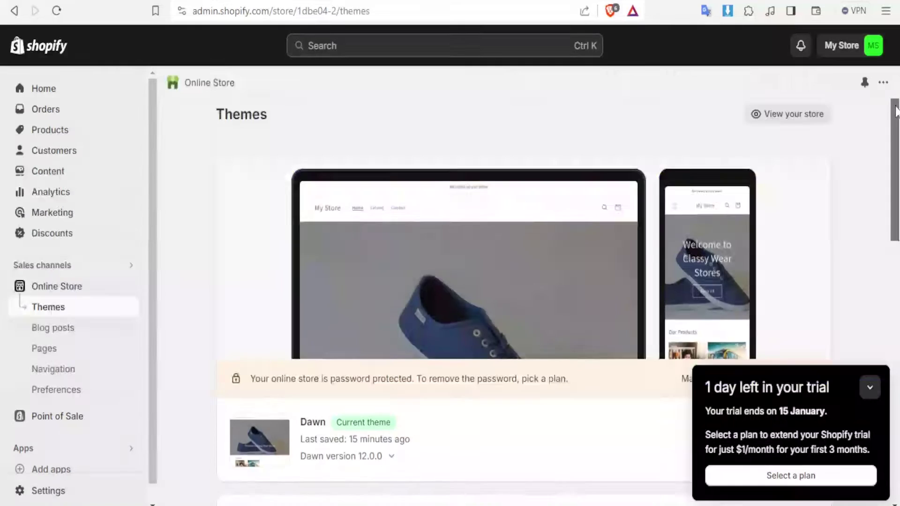
drag(895, 112, 896, 154)
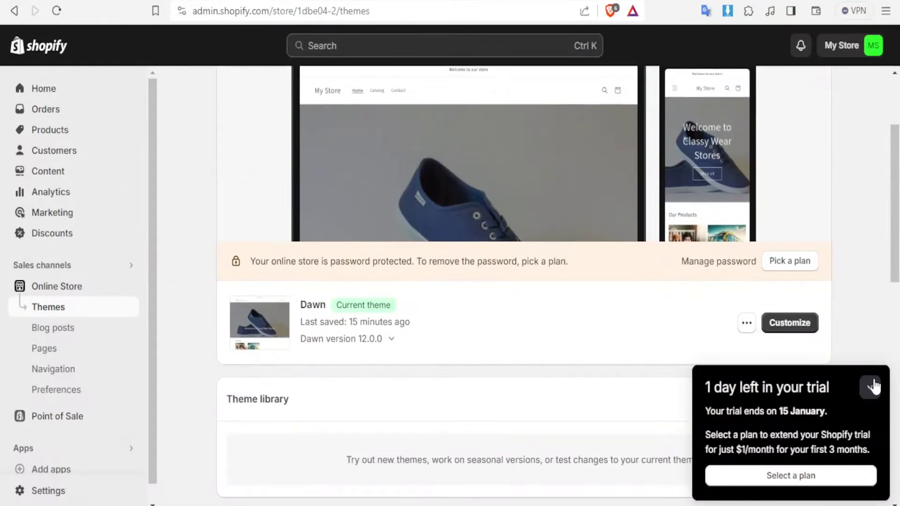
click(870, 387)
scroll(898, 236, up, 3)
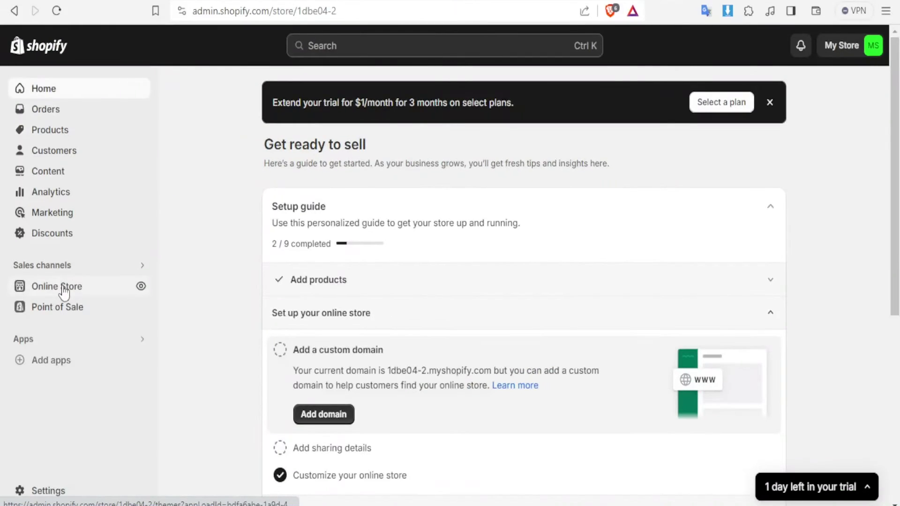
From Online Store themes, launch Customize on the live Dawn theme.
click(57, 290)
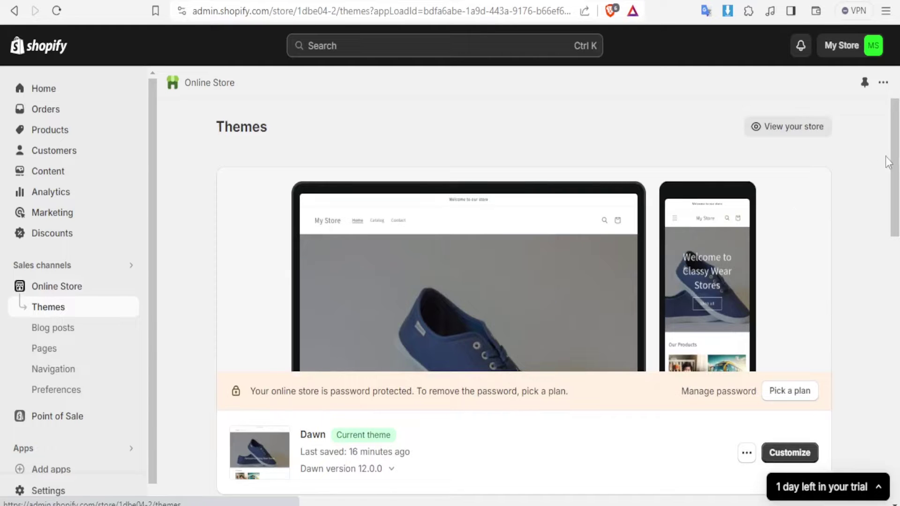
scroll(889, 162, down, 2)
scroll(523, 286, down, 10)
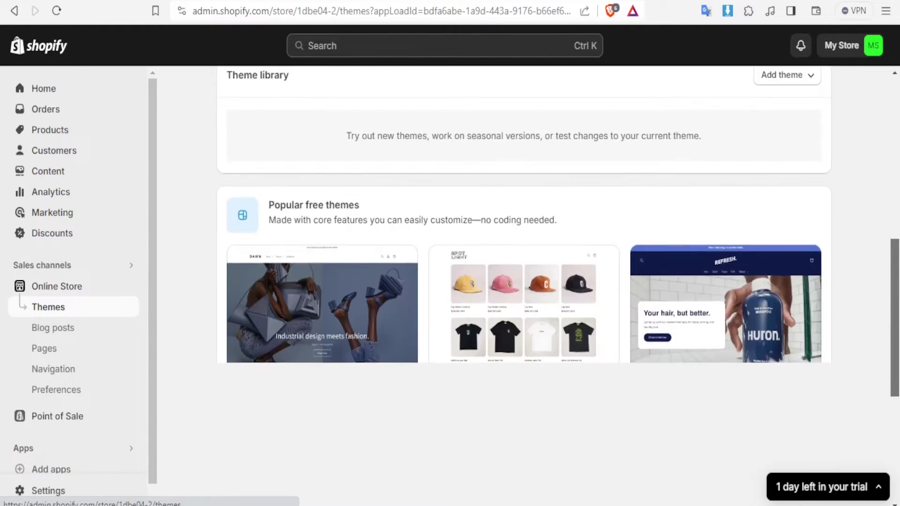
scroll(523, 286, up, 10)
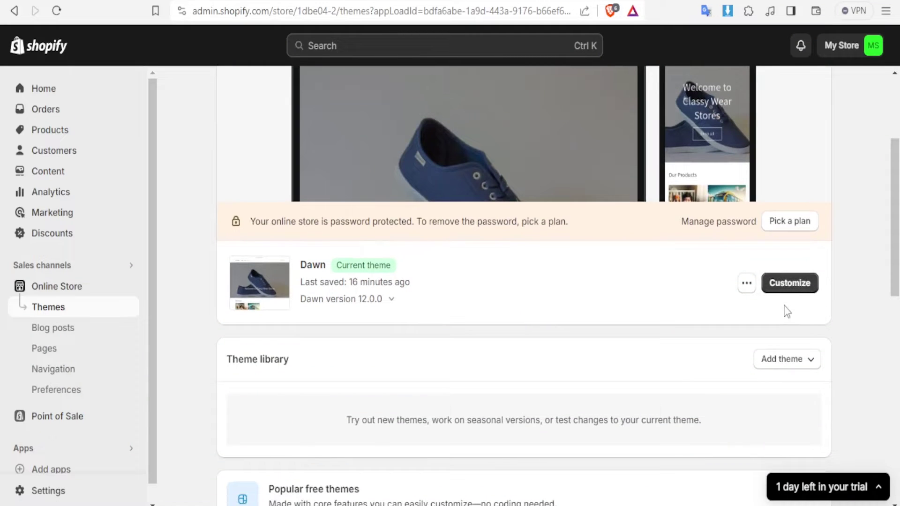
click(791, 284)
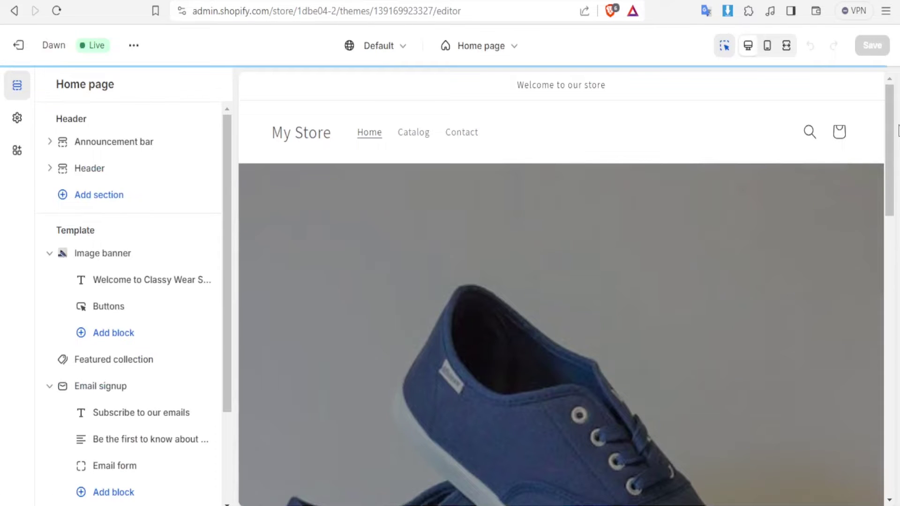
Scroll the home page preview down to the Email signup section and select it.
drag(898, 131, 896, 164)
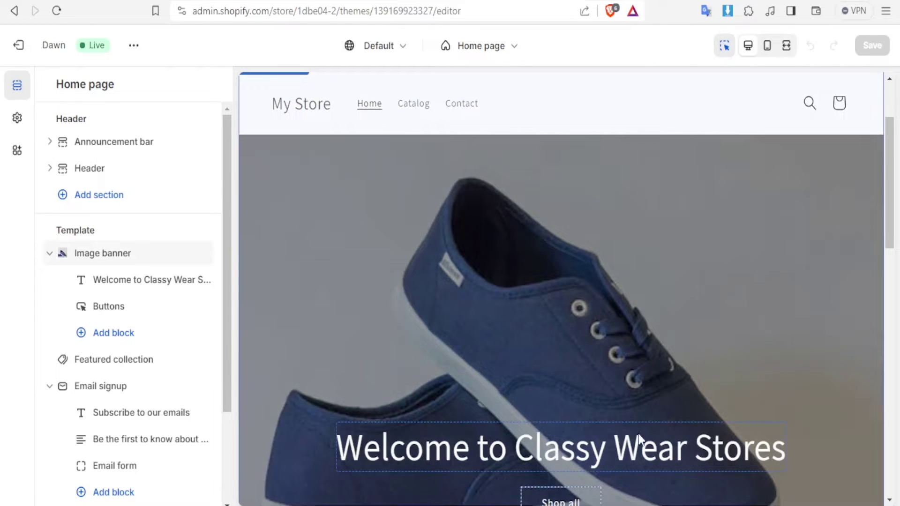
drag(892, 169, 880, 275)
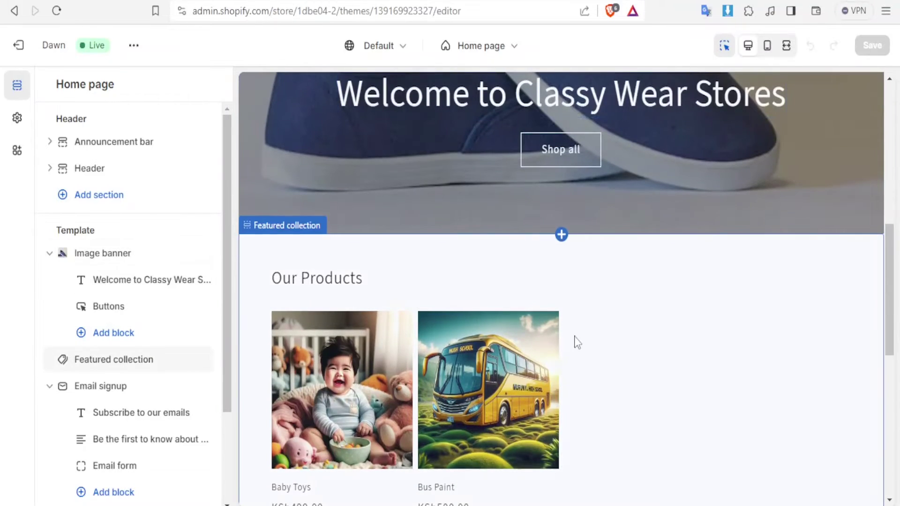
drag(889, 276, 891, 379)
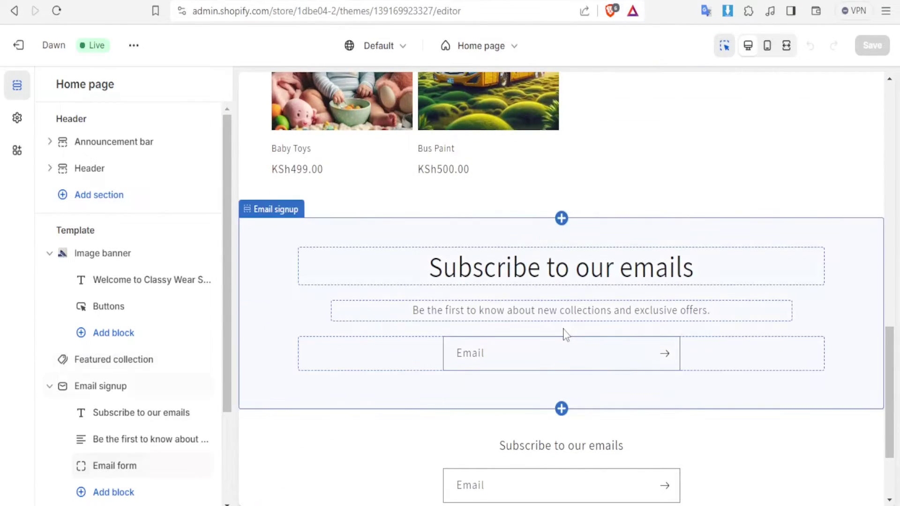
click(846, 334)
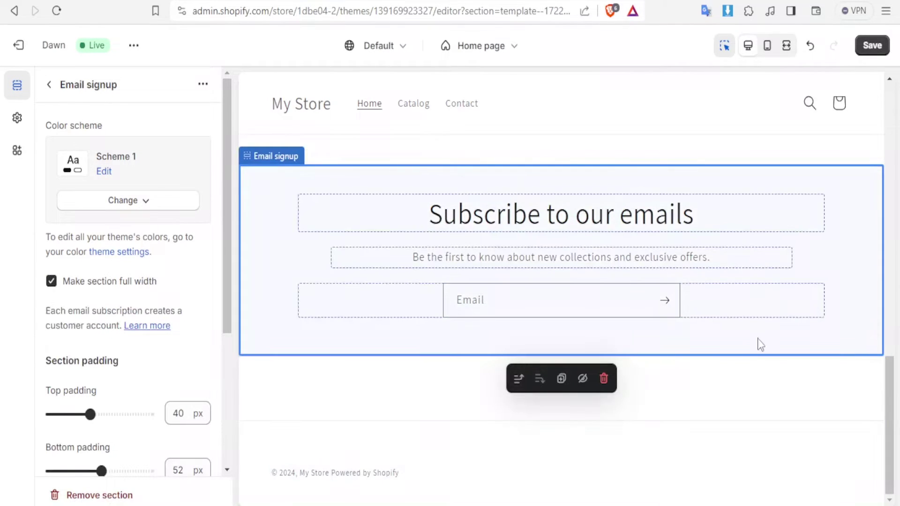
Inspect the 'Subscribe to our emails' heading block, then go back to the Home section list.
mouse_move(892, 397)
mouse_down()
mouse_move(886, 325)
mouse_move(885, 365)
mouse_up()
click(679, 325)
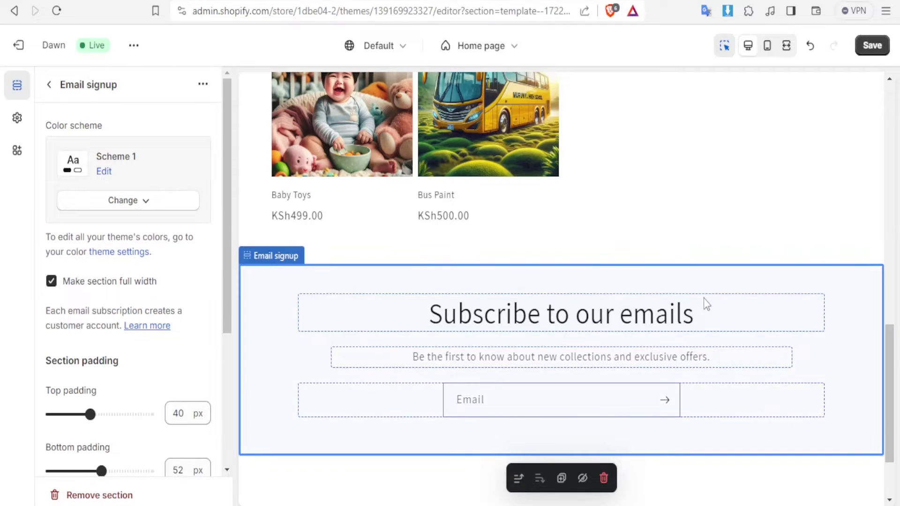
drag(890, 365, 884, 286)
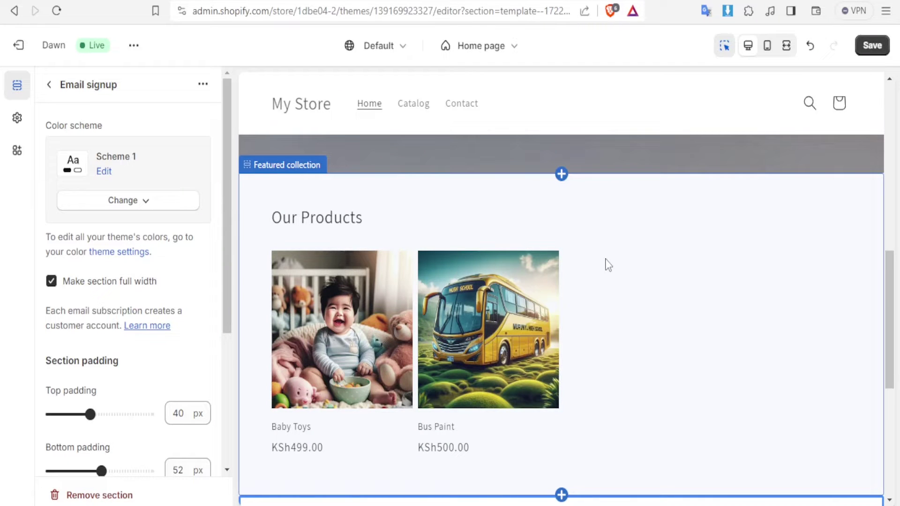
drag(892, 291, 890, 403)
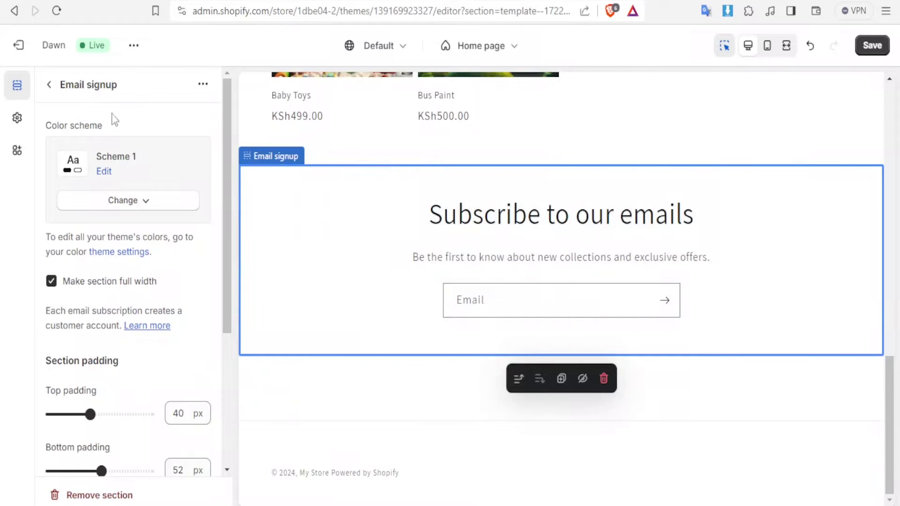
click(49, 84)
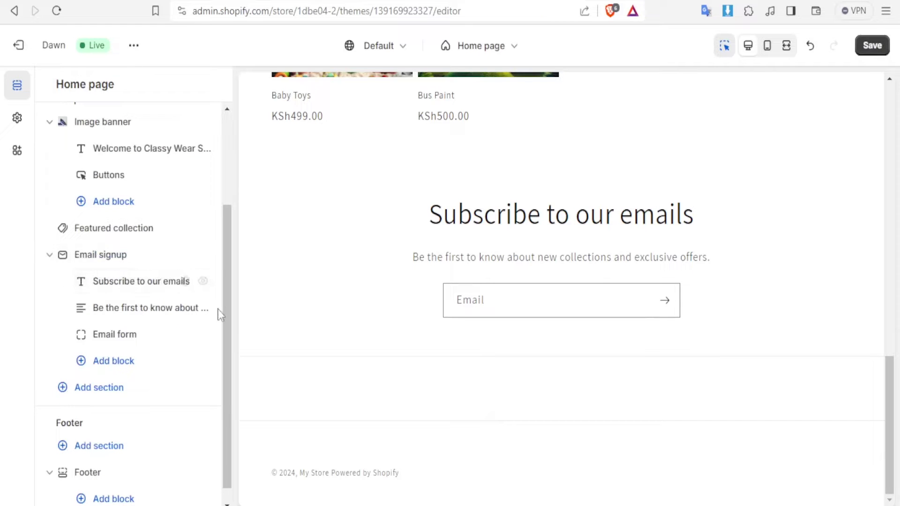
Browse the Add section picker, including Contact form, then reselect the Email signup section.
click(102, 394)
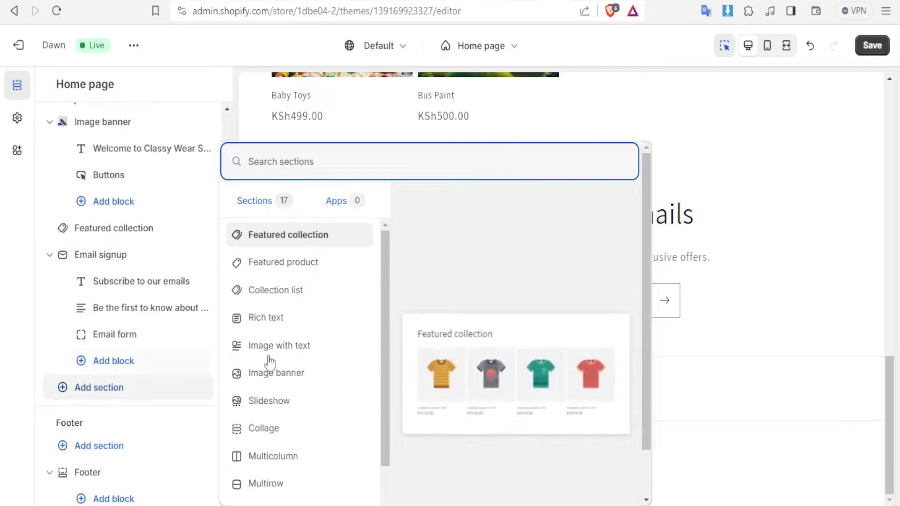
drag(387, 302, 384, 396)
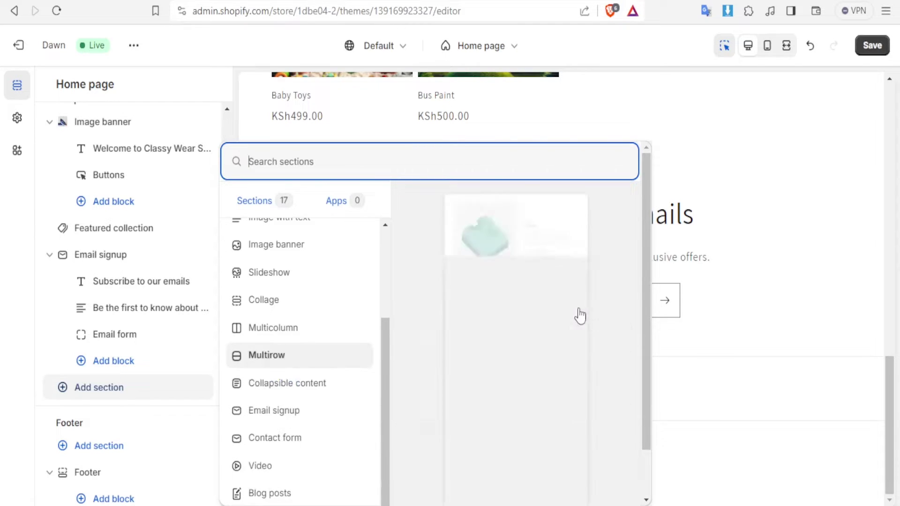
click(737, 197)
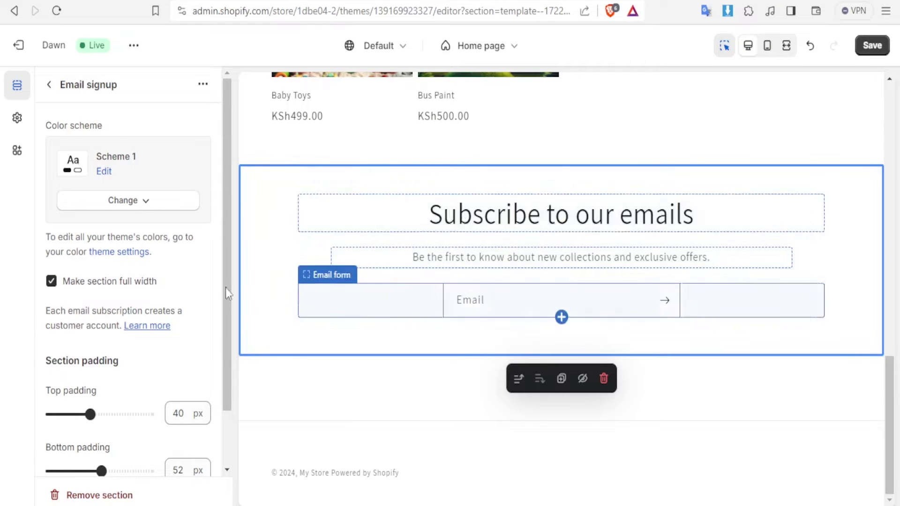
Expand the Custom CSS panel at the bottom of the Email signup settings.
scroll(226, 266, down, 2)
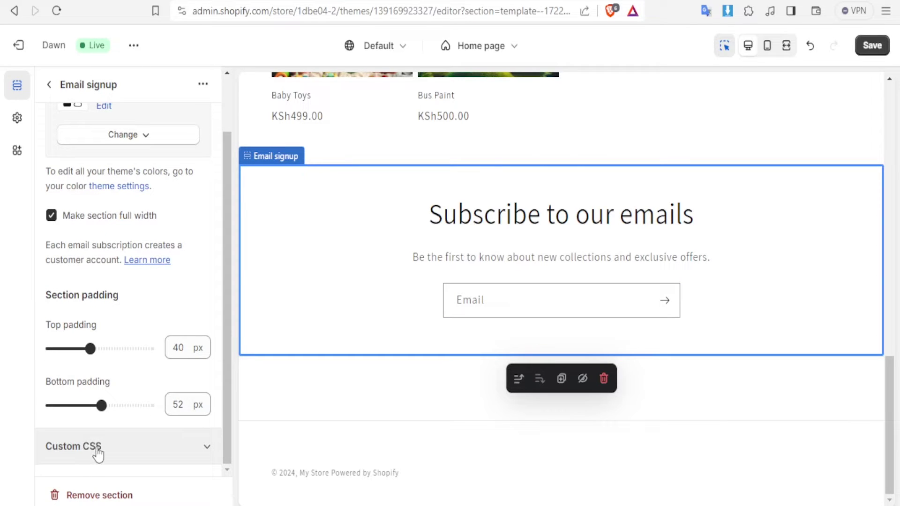
click(135, 449)
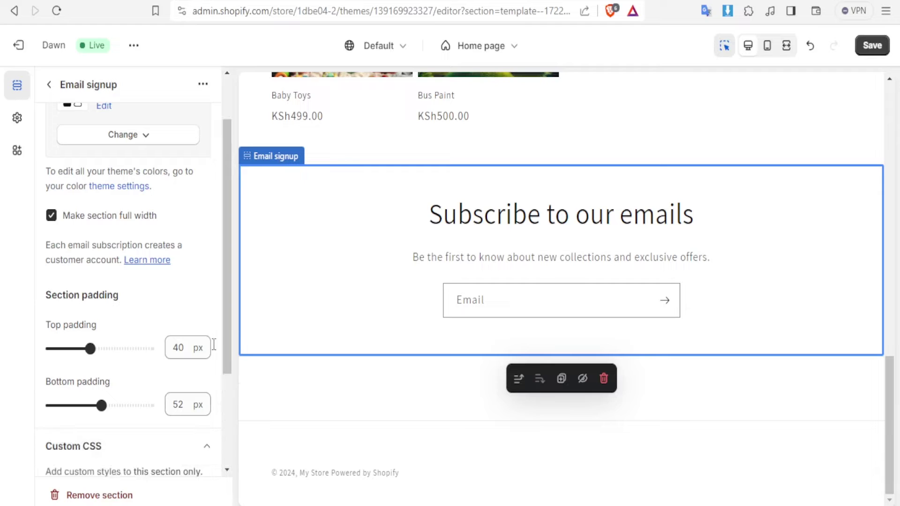
drag(229, 318, 229, 420)
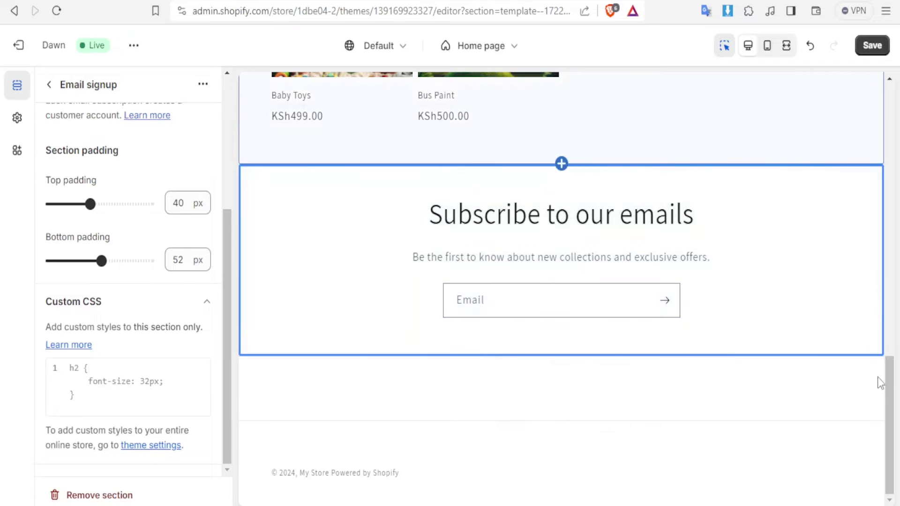
mouse_move(889, 377)
mouse_down()
mouse_move(890, 327)
mouse_move(891, 381)
mouse_up()
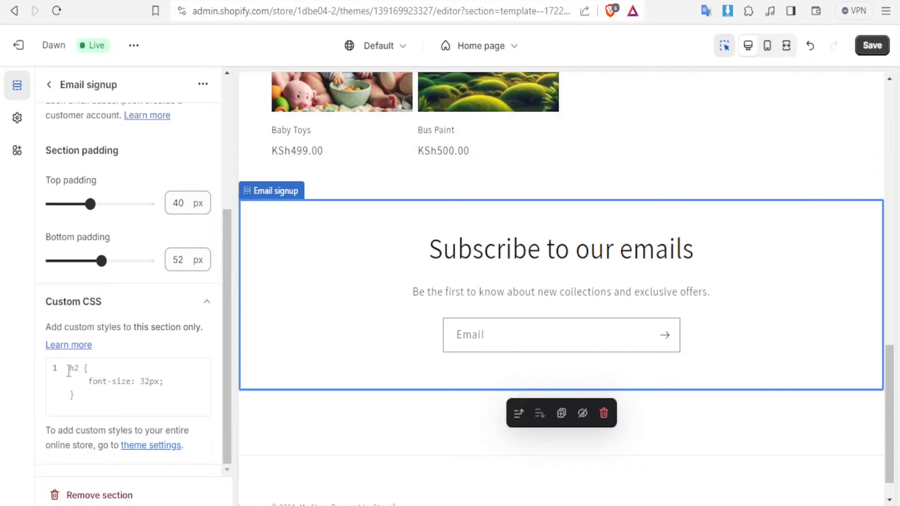
click(69, 371)
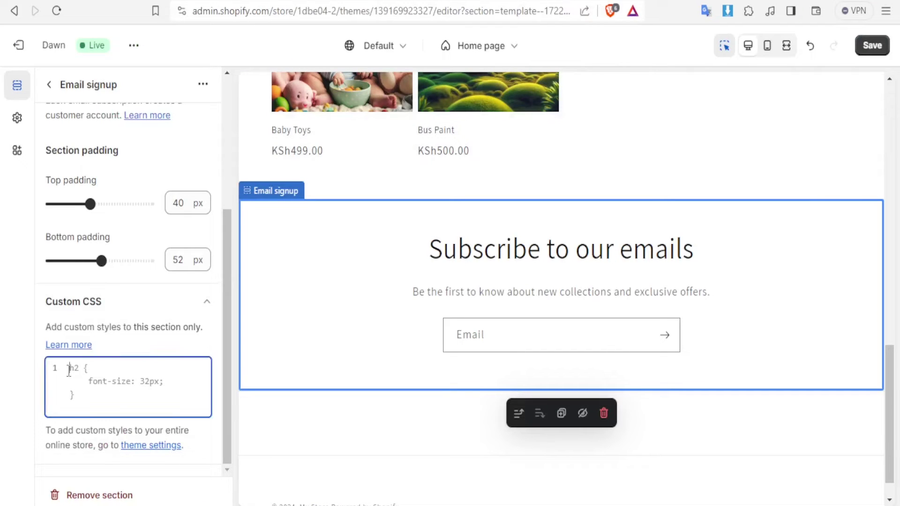
Paste the rule div { background-color:grey; color:white; } into the Email signup Custom CSS.
text(div { background-color:grey; color:white; })
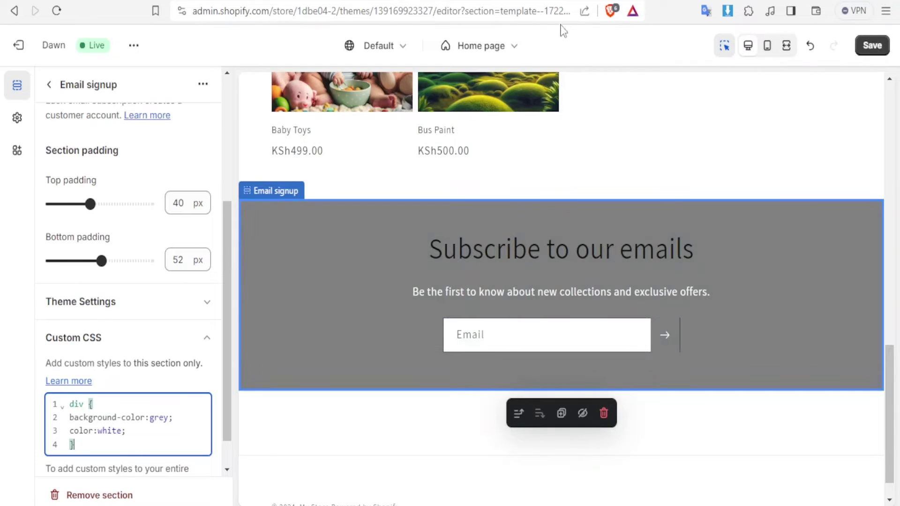
key(ctrl+Tab)
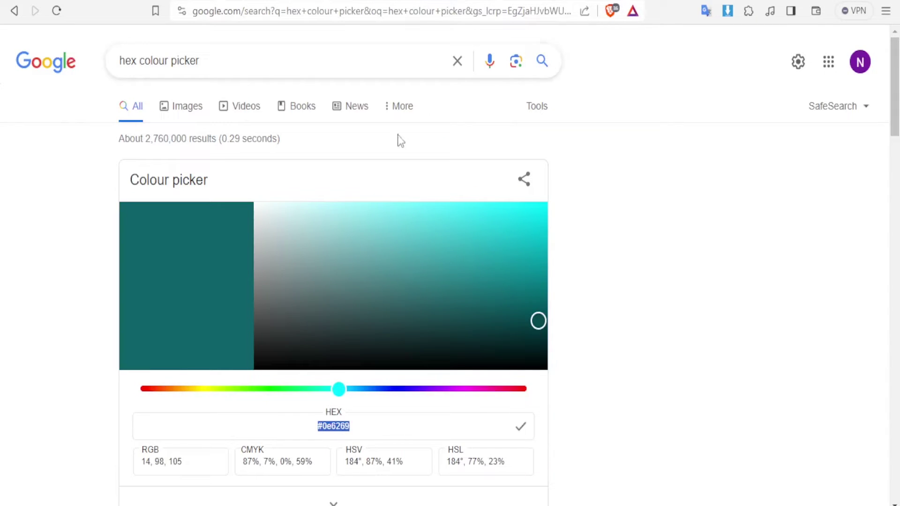
Pick teal #1bc5d1 in Google's hex colour picker, then go back to the theme editor.
drag(311, 247, 512, 234)
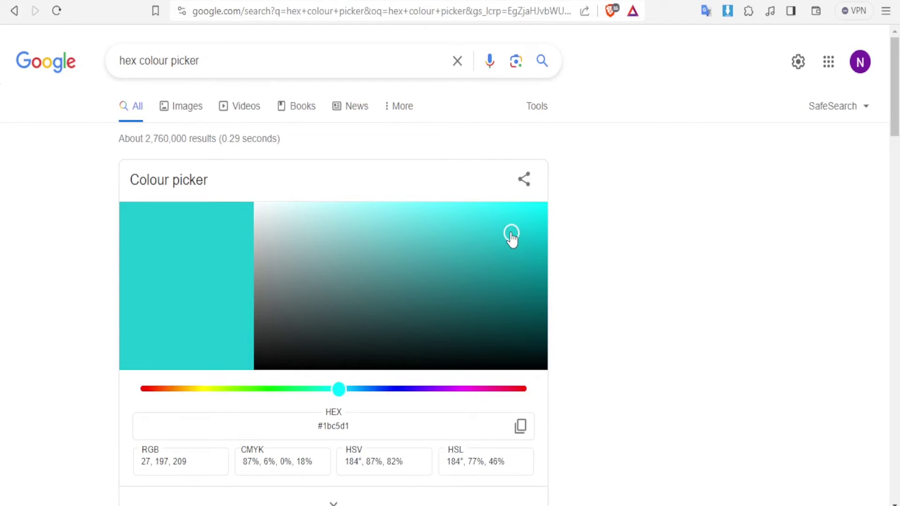
scroll(893, 138, down, 3)
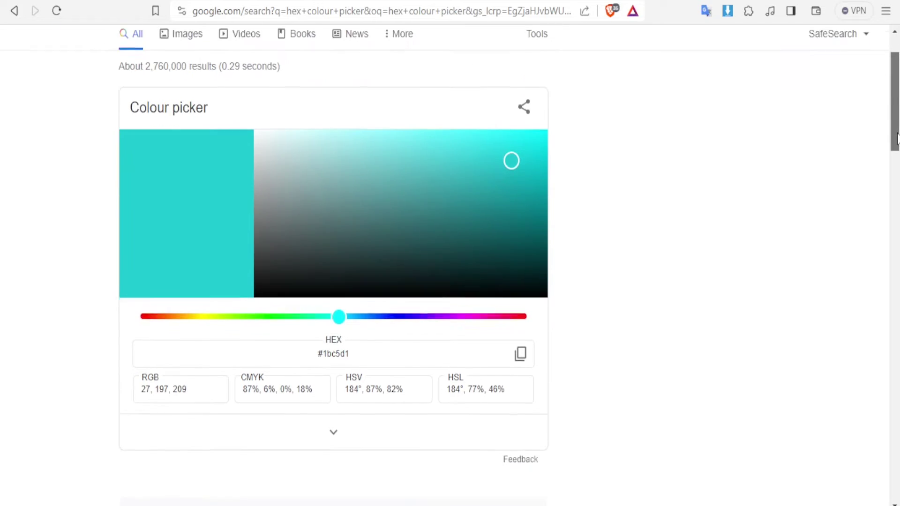
drag(895, 149, 895, 114)
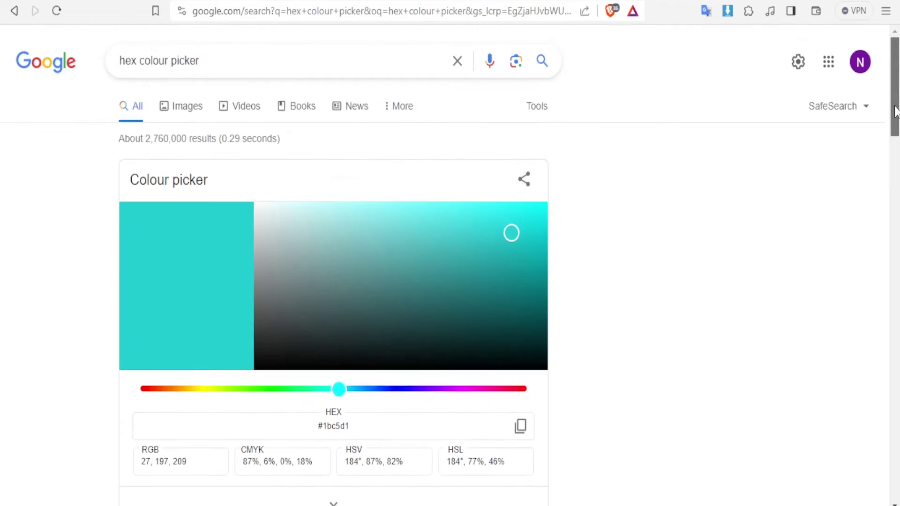
click(440, 1)
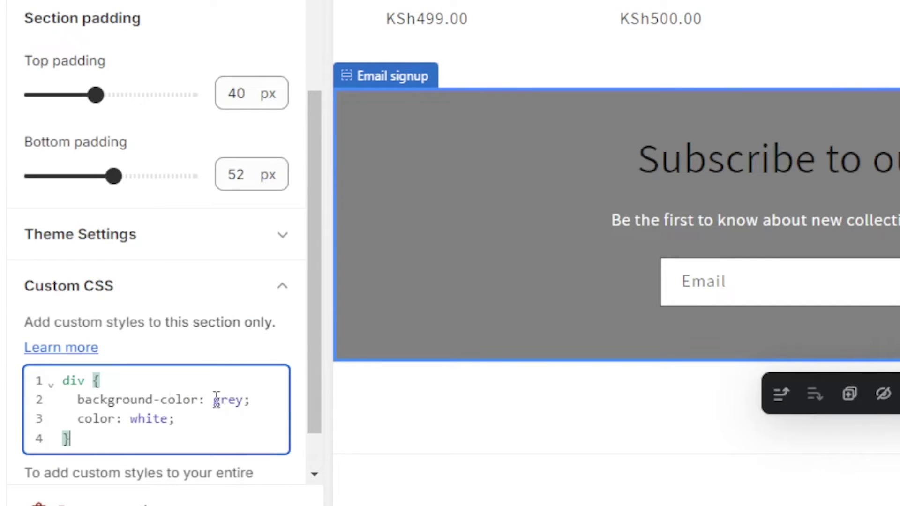
Replace the grey background-color value with darkblue from the CSS autocomplete list.
drag(215, 399, 244, 400)
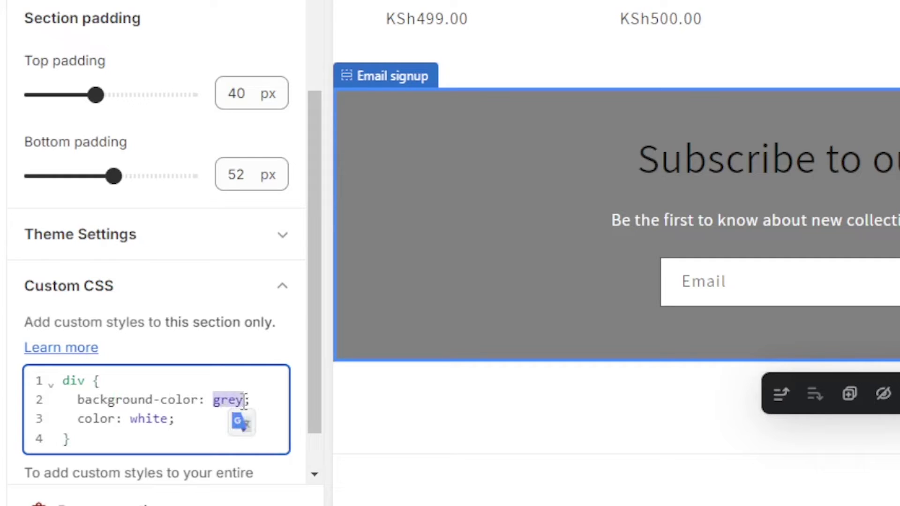
text(b)
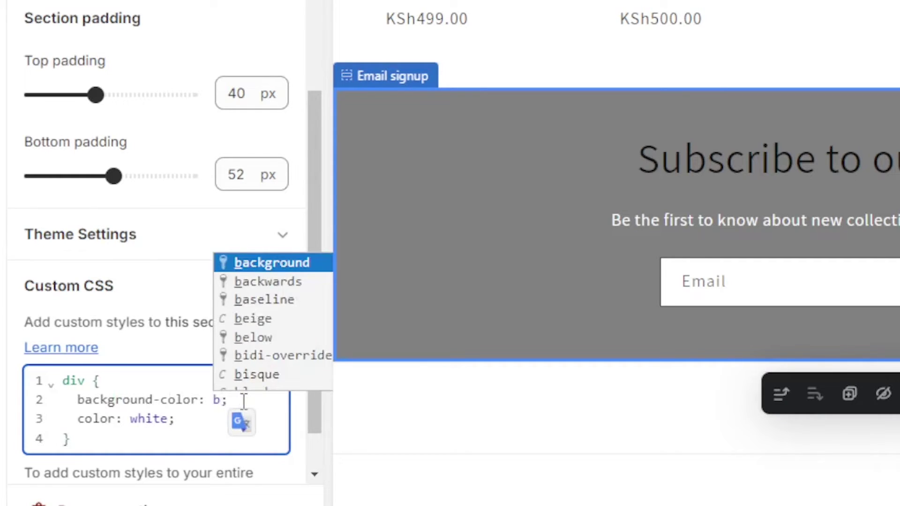
text(lue)
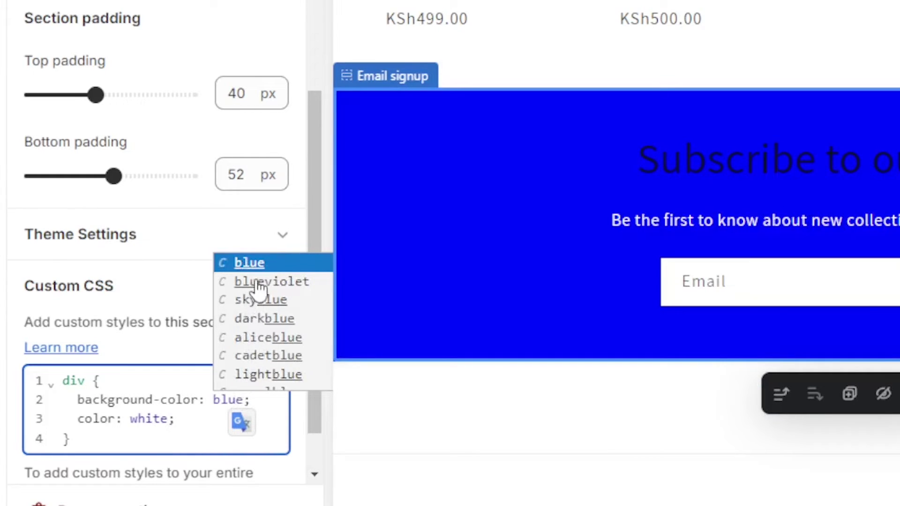
key(Down)
key(Down)
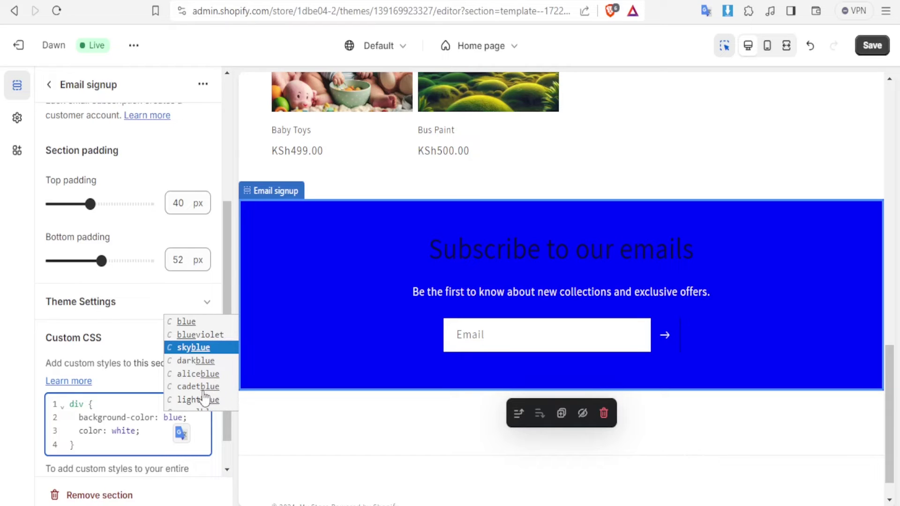
click(200, 360)
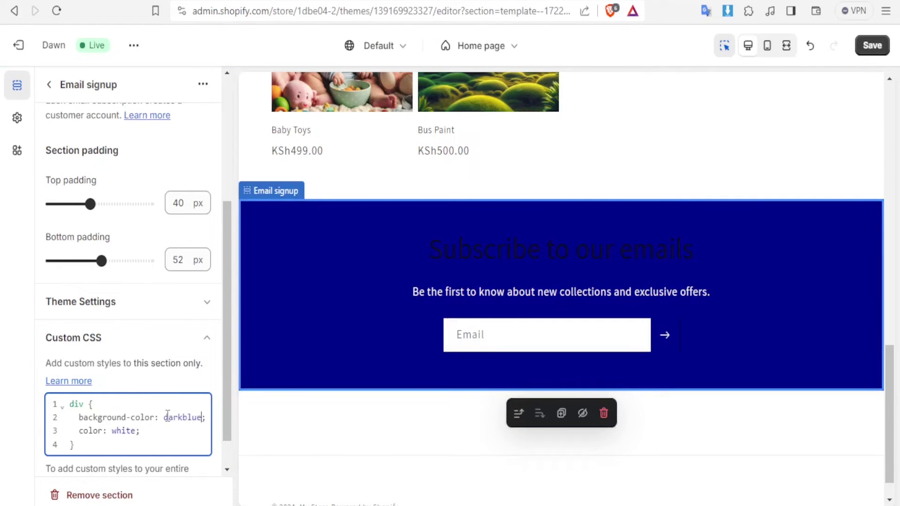
Swap darkblue for indianred, then settle on orangered as the Email signup background colour.
drag(165, 416, 196, 419)
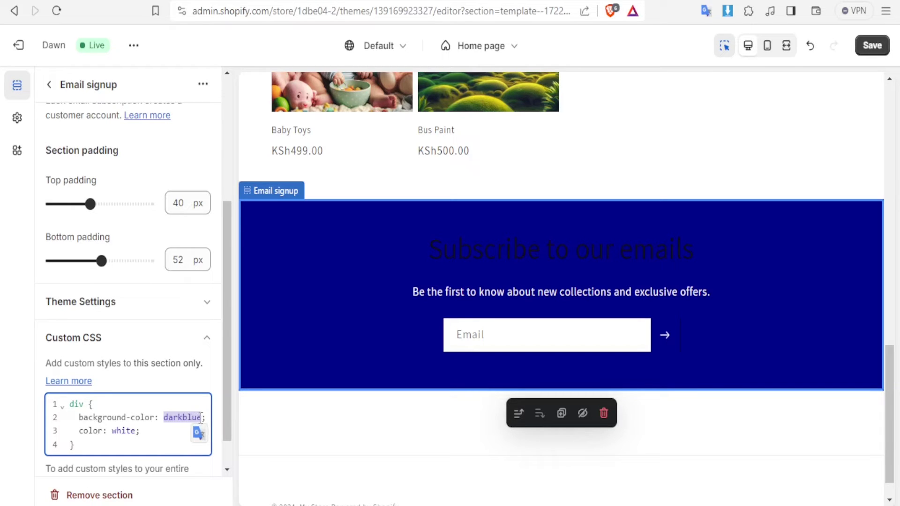
text(red)
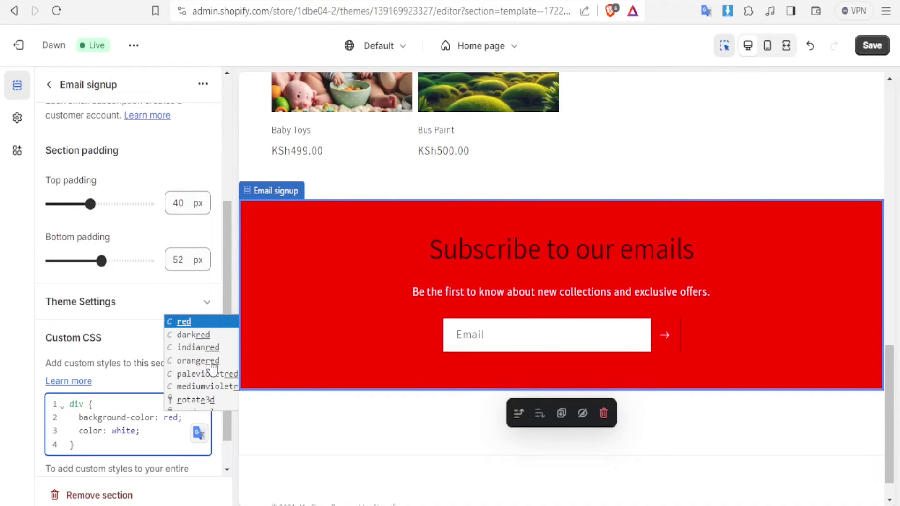
click(200, 349)
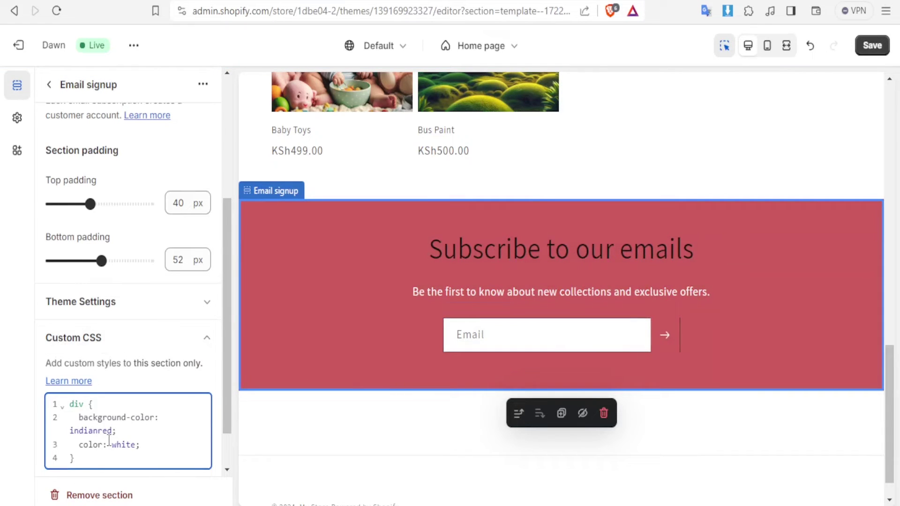
drag(112, 430, 70, 434)
text(red)
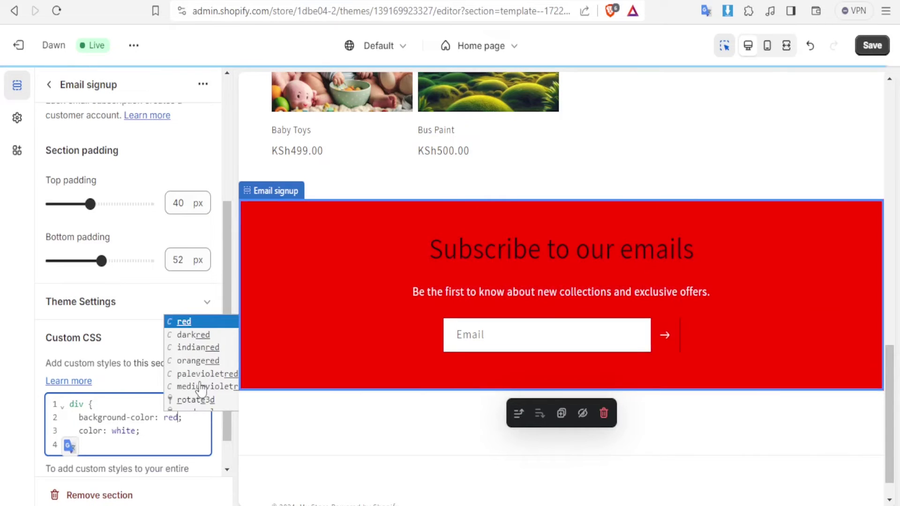
click(195, 362)
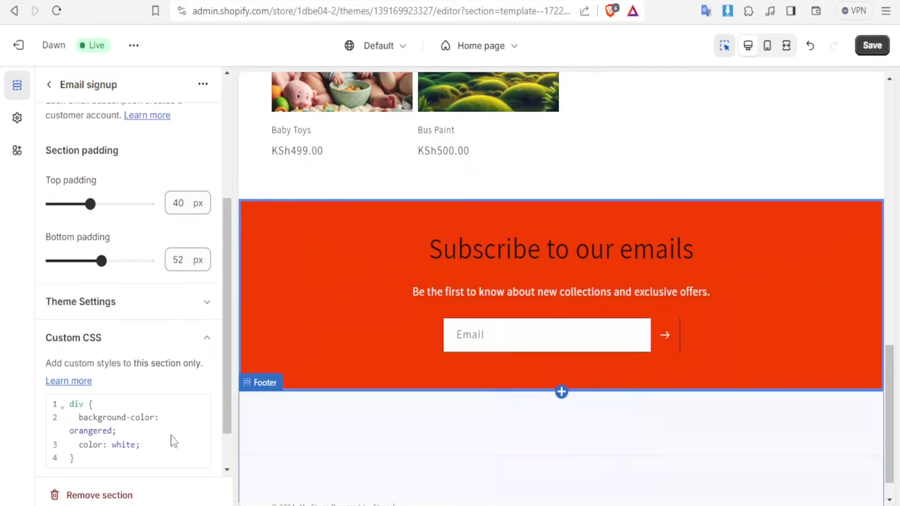
drag(134, 444, 123, 444)
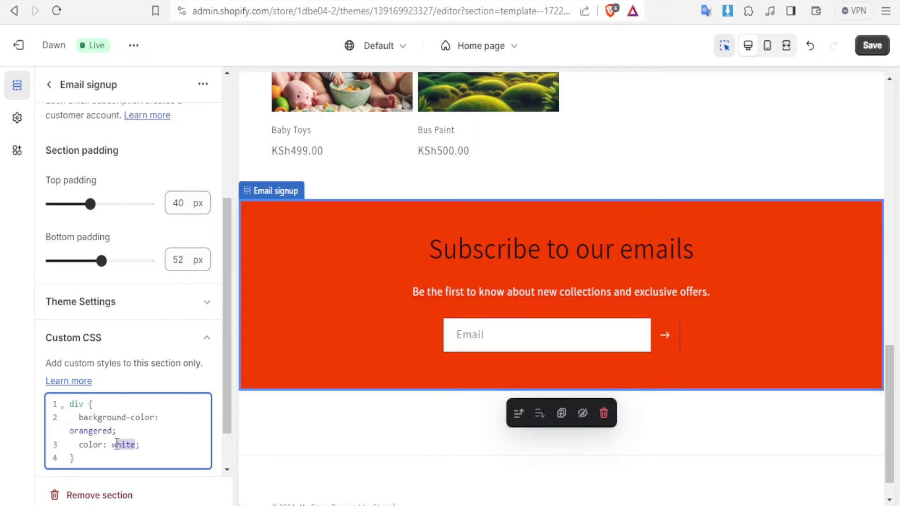
drag(113, 444, 115, 444)
text(blu)
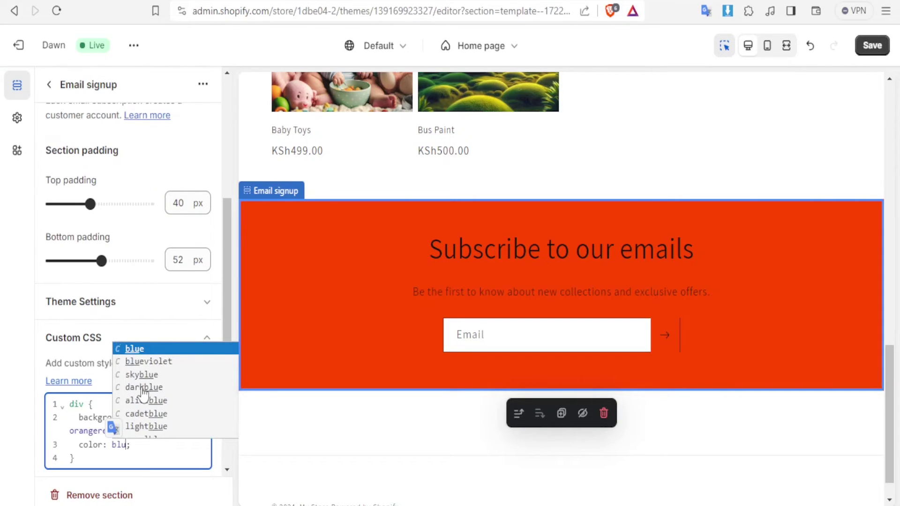
click(144, 387)
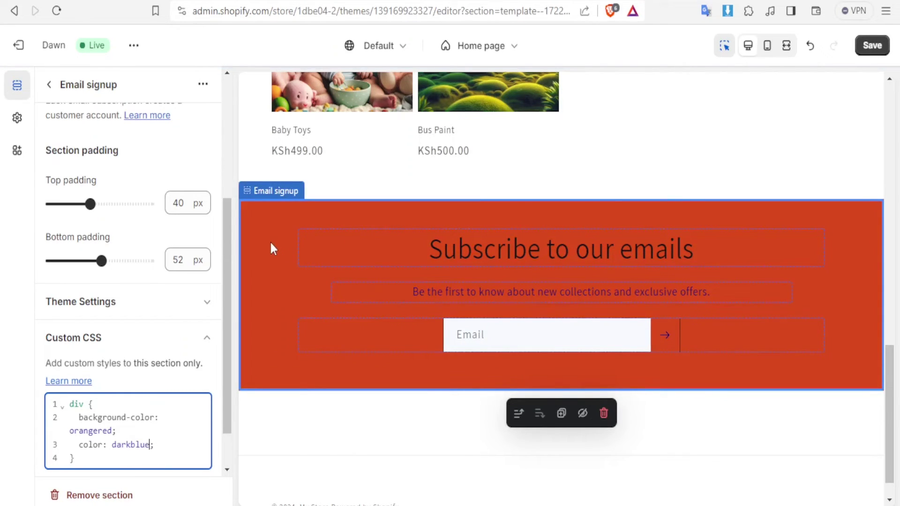
drag(110, 428, 72, 428)
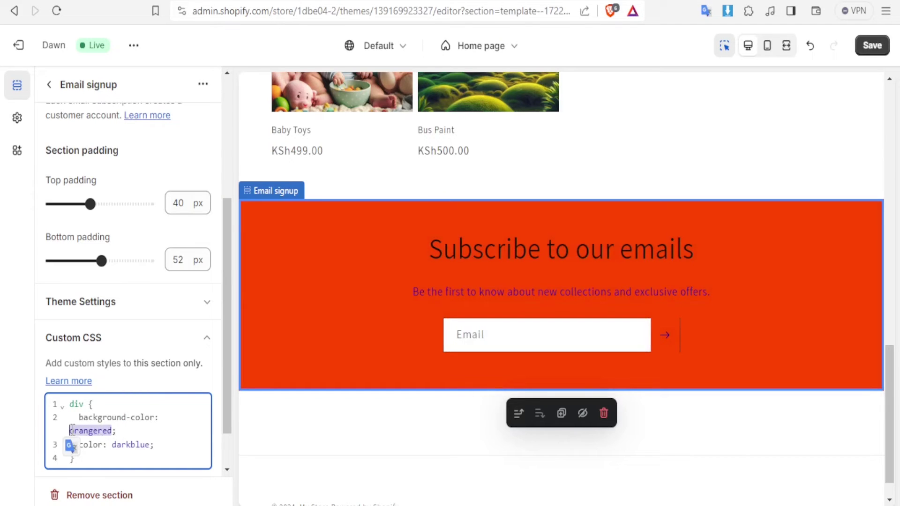
text(ye)
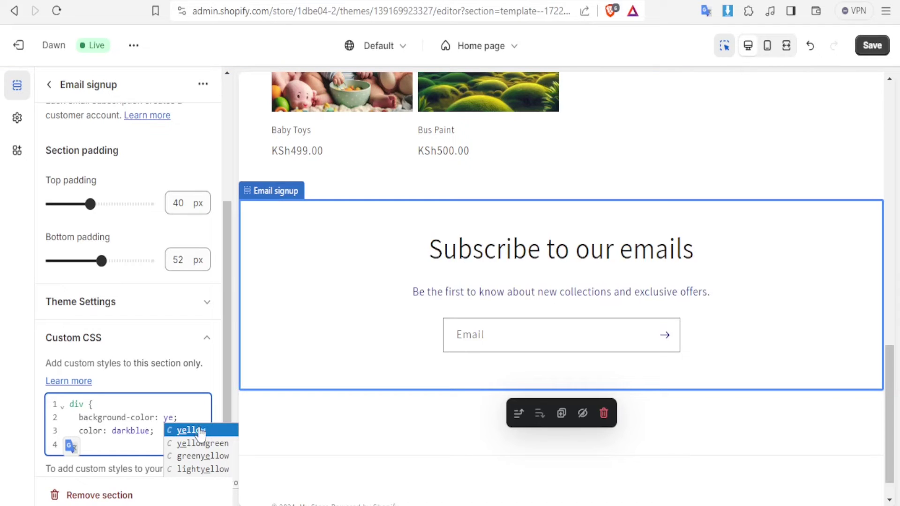
click(189, 442)
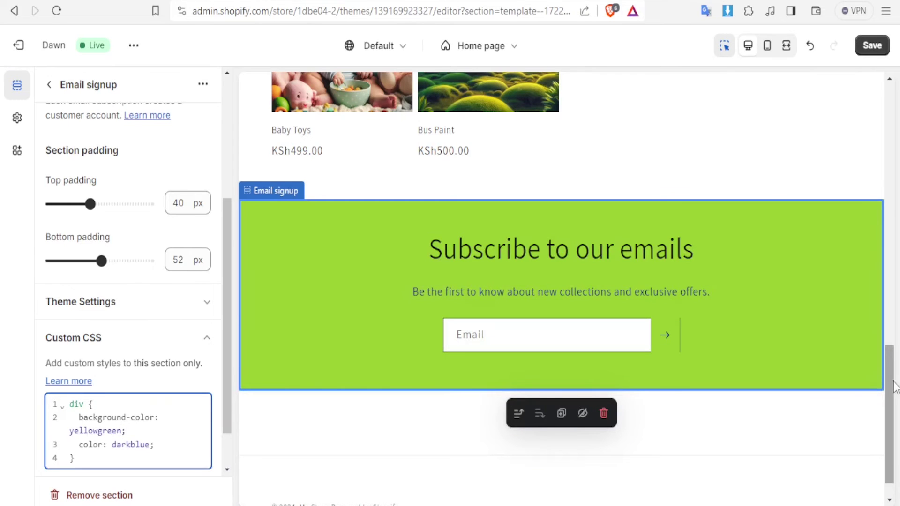
drag(889, 370, 888, 168)
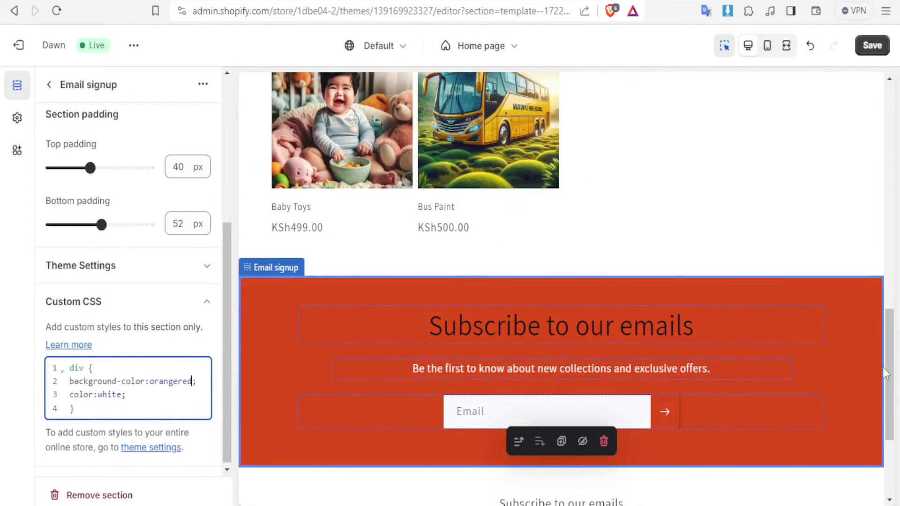
drag(890, 366, 890, 402)
Save the theme changes and return to the themes list.
scroll(746, 411, down, 1)
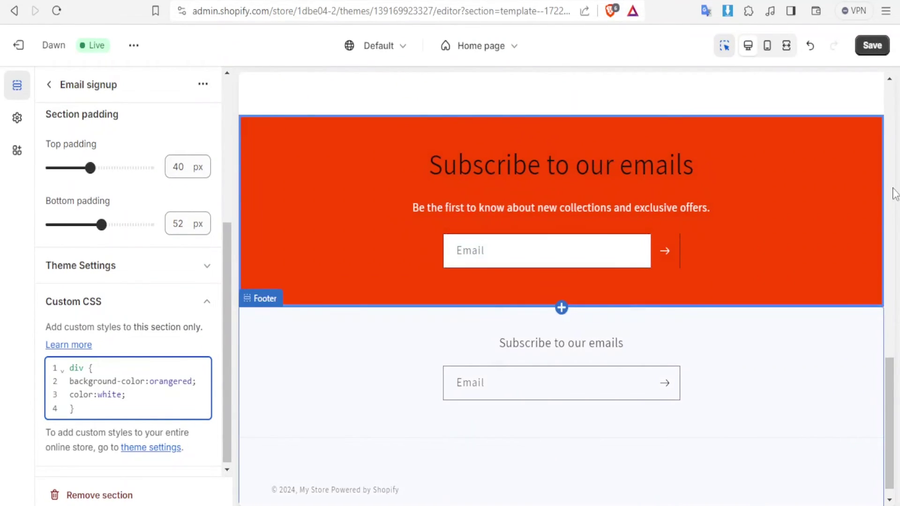
click(875, 50)
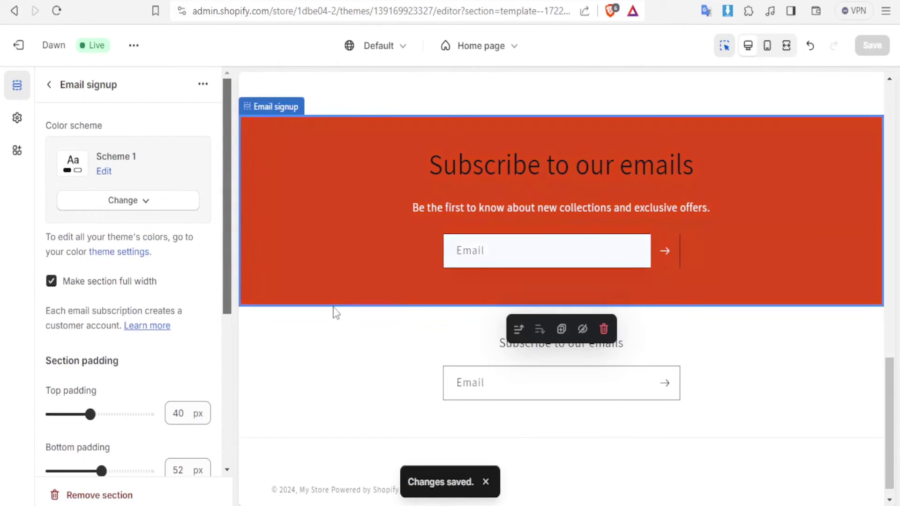
click(347, 352)
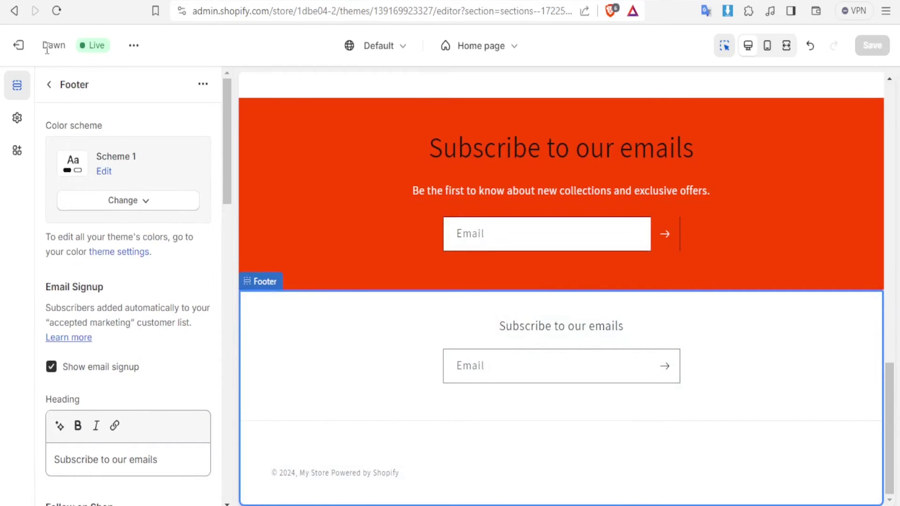
click(20, 47)
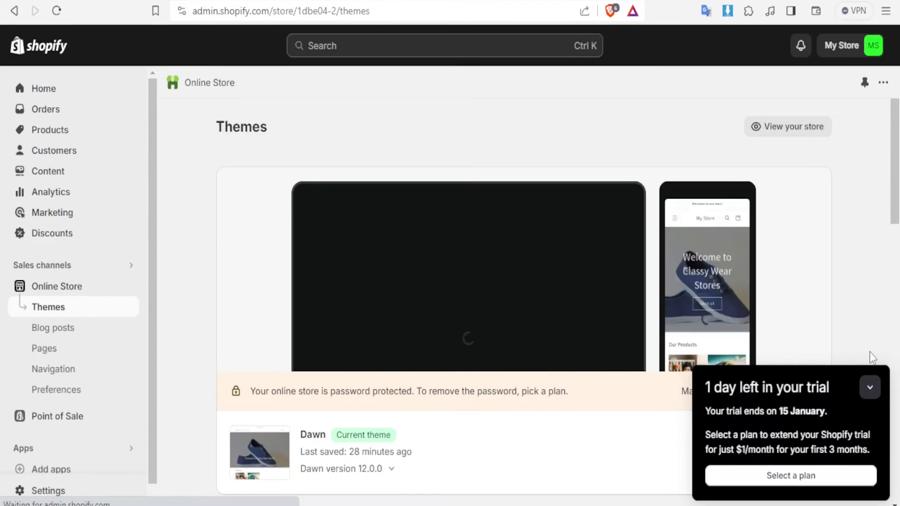
Reopen the Dawn theme editor and review the Footer section's email signup settings.
scroll(890, 297, down, 5)
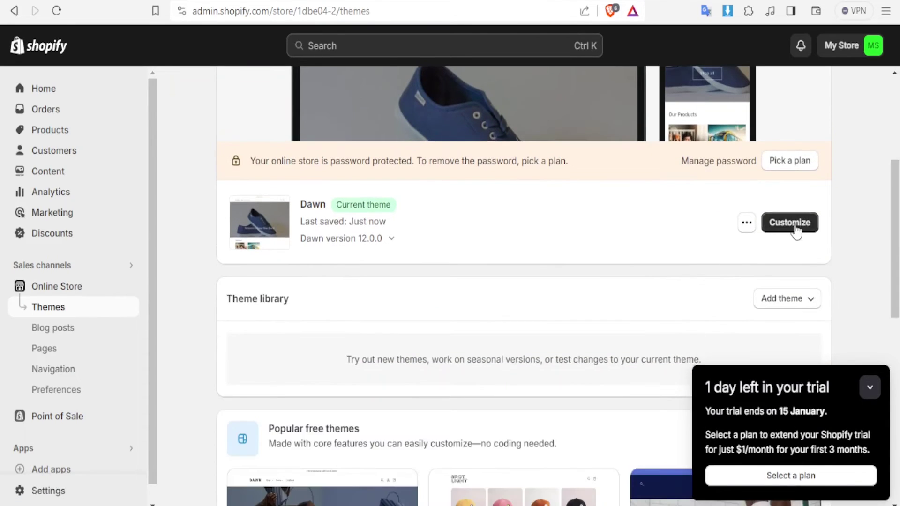
click(795, 228)
drag(881, 141, 877, 330)
scroll(877, 331, down, 4)
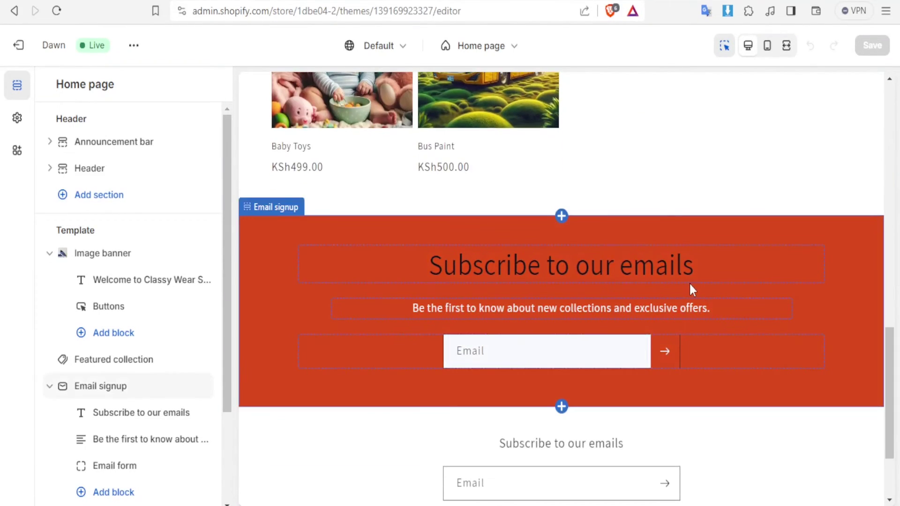
scroll(887, 378, down, 3)
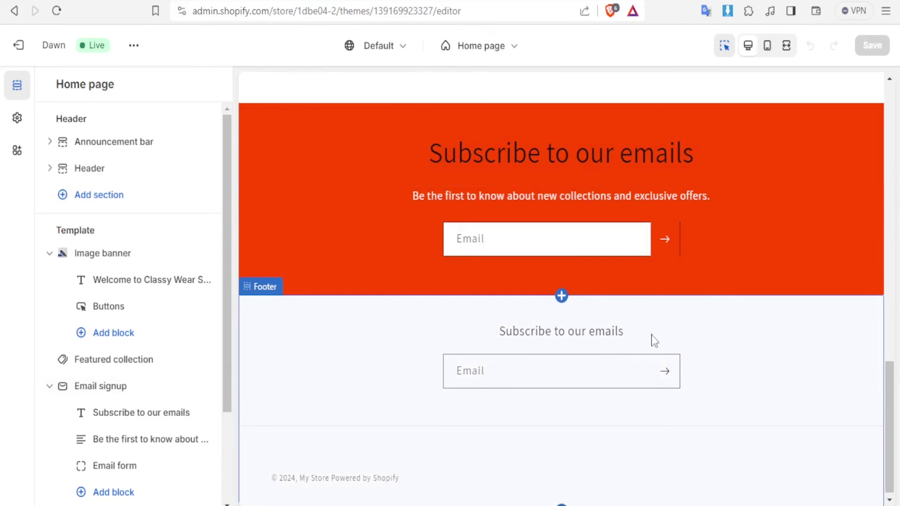
click(688, 337)
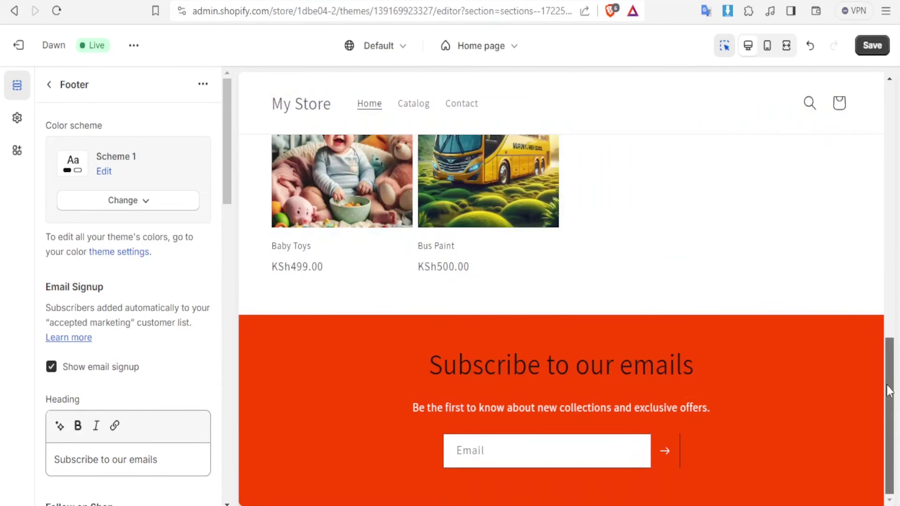
drag(228, 183, 225, 125)
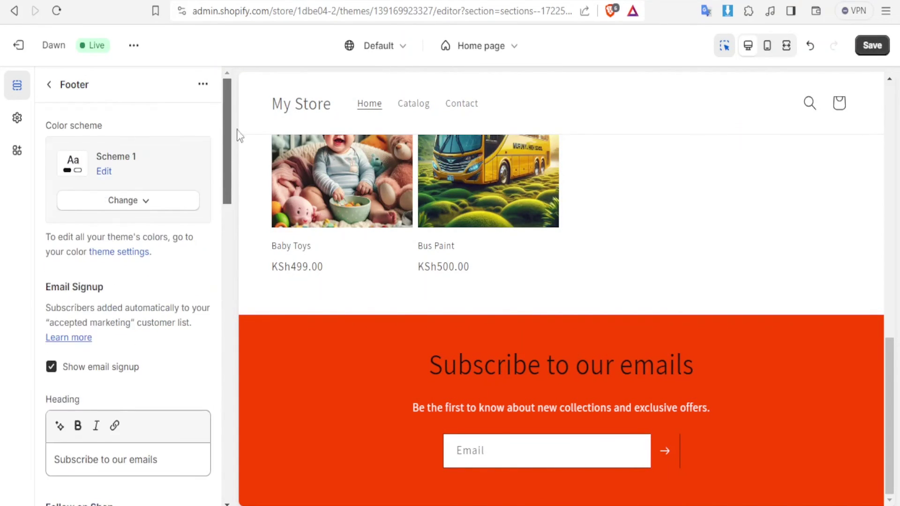
click(109, 399)
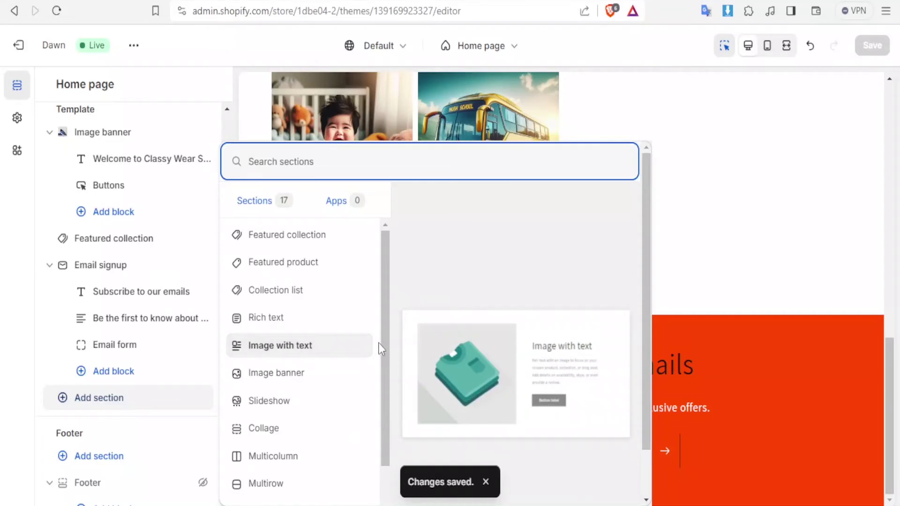
Pick Contact form from the Sections list to place it below Email signup.
drag(386, 339, 384, 426)
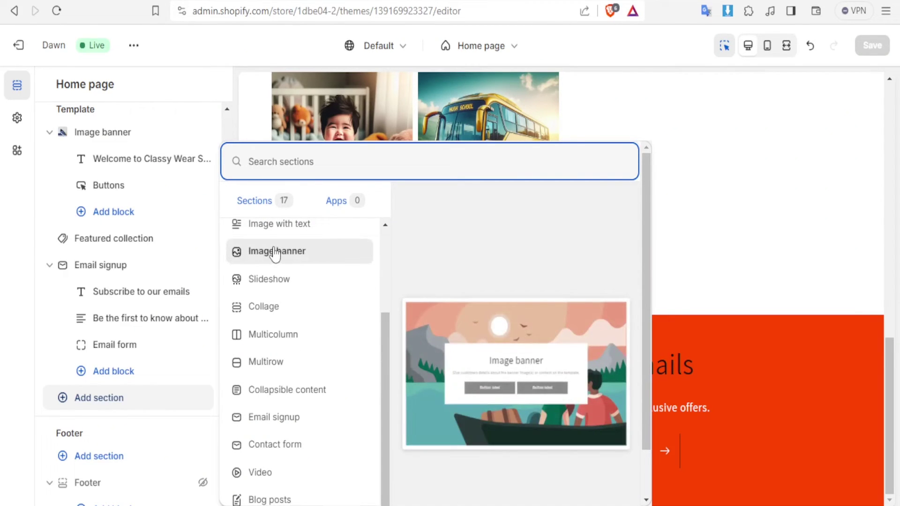
drag(386, 339, 384, 257)
scroll(263, 284, down, 3)
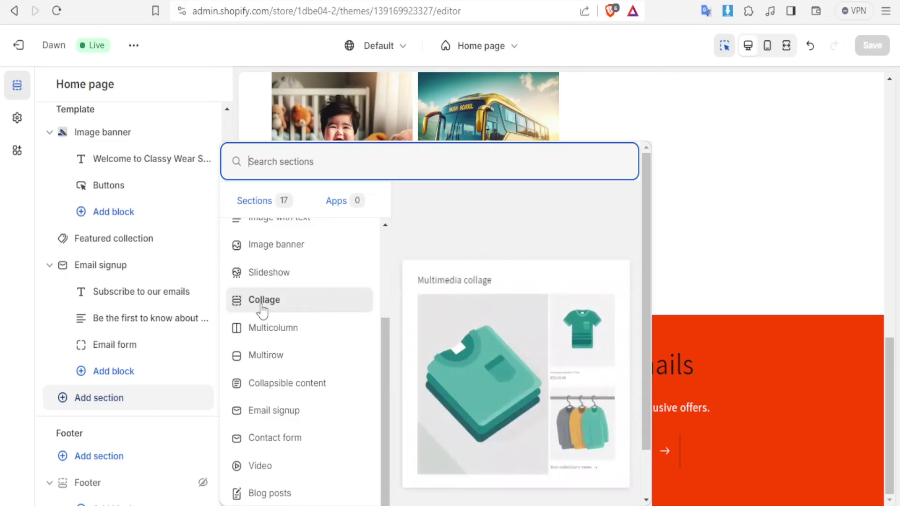
click(271, 441)
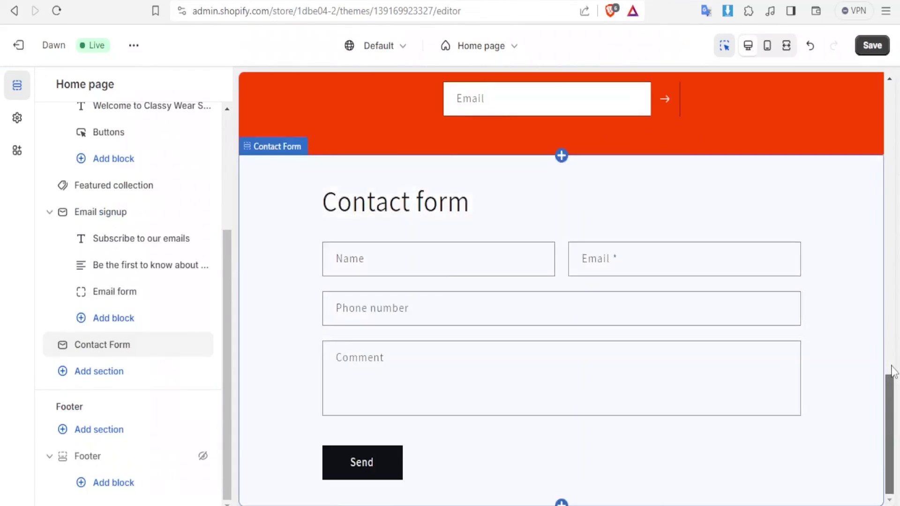
Change the contact form's heading to 'Contact US'.
scroll(892, 375, up, 5)
scroll(891, 370, down, 5)
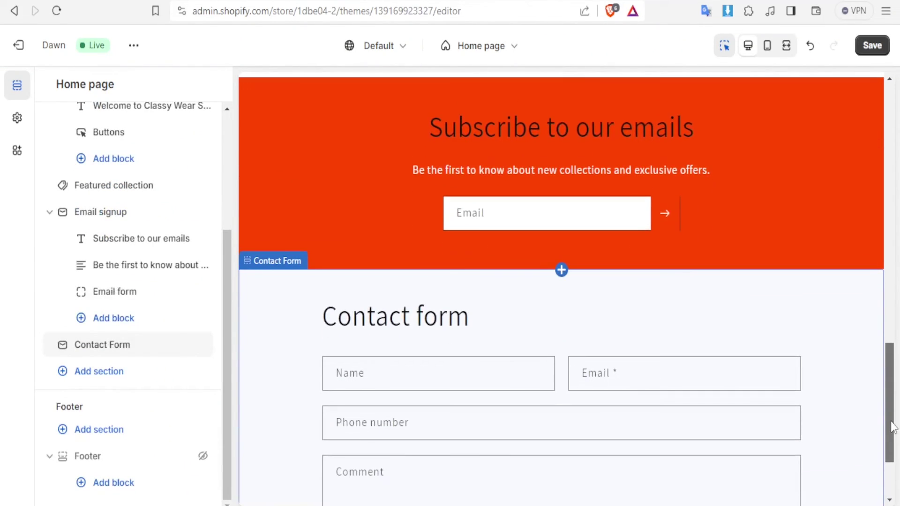
click(502, 339)
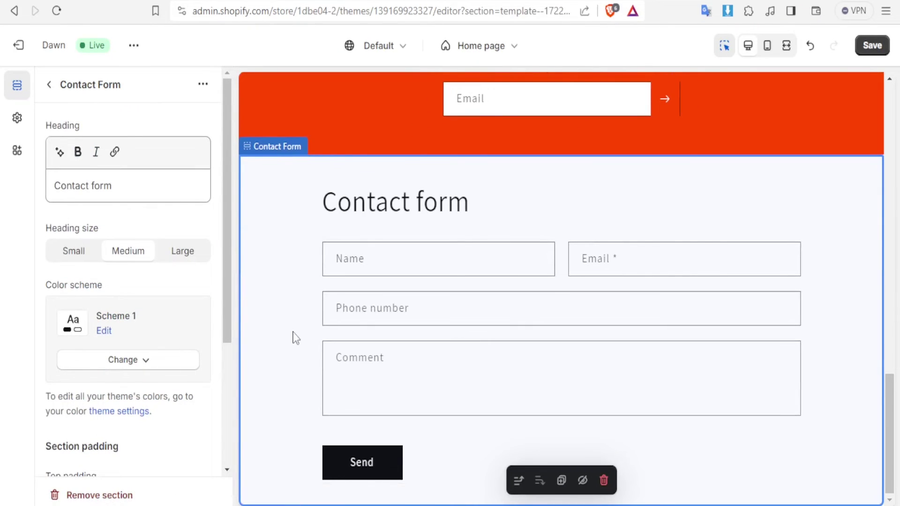
drag(227, 301, 229, 309)
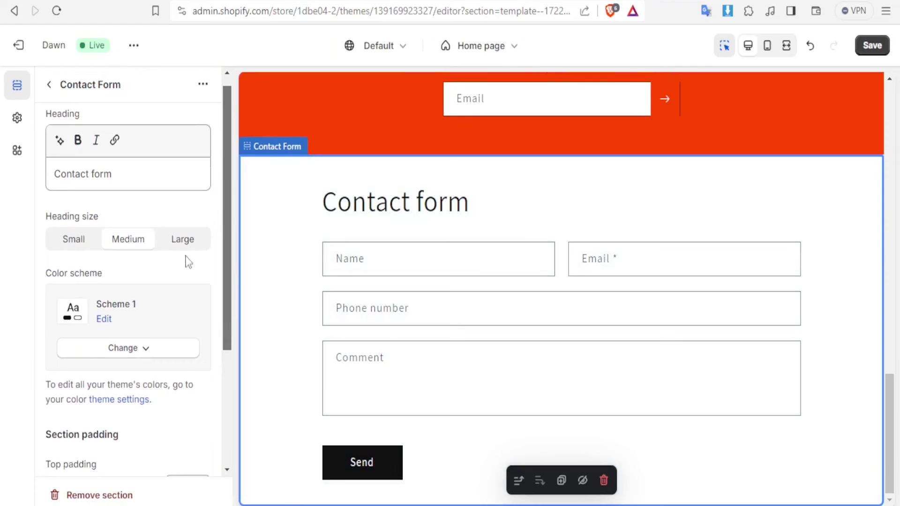
drag(115, 177, 93, 176)
text(US)
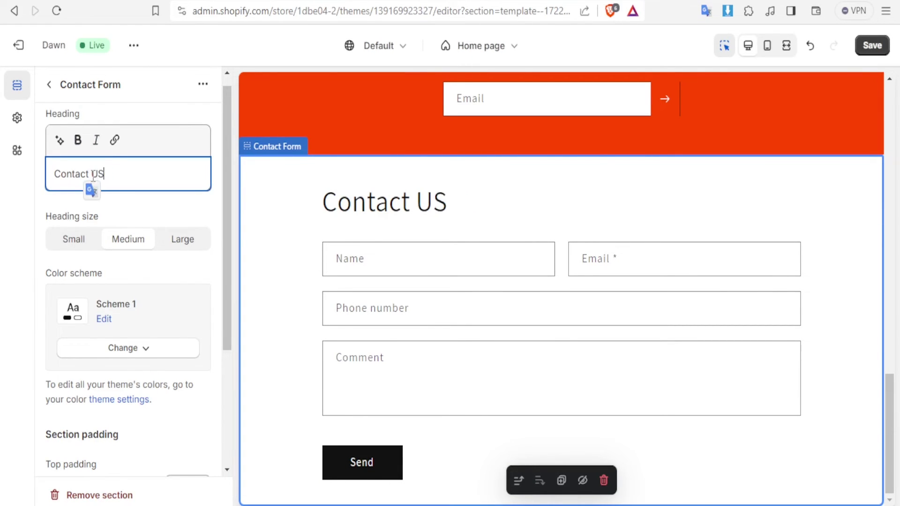
Check the available colour schemes and expand the section's Custom CSS.
drag(230, 236, 229, 376)
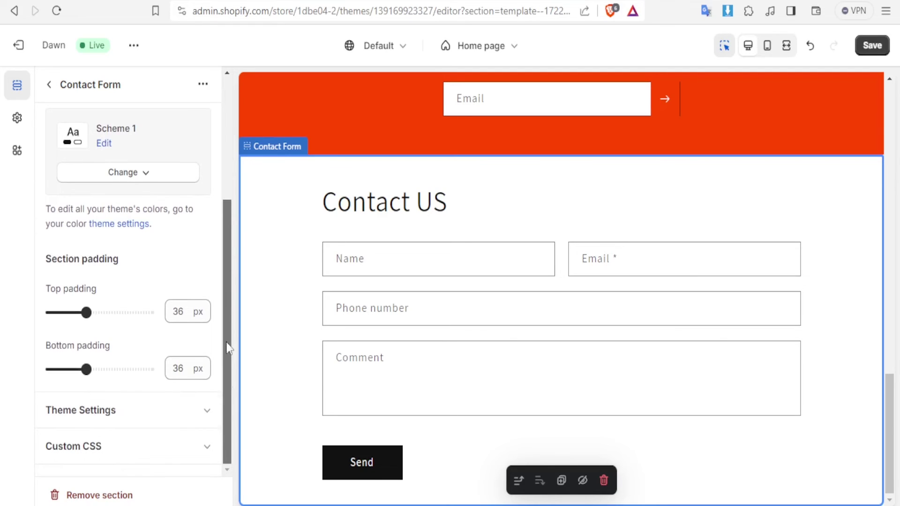
click(148, 180)
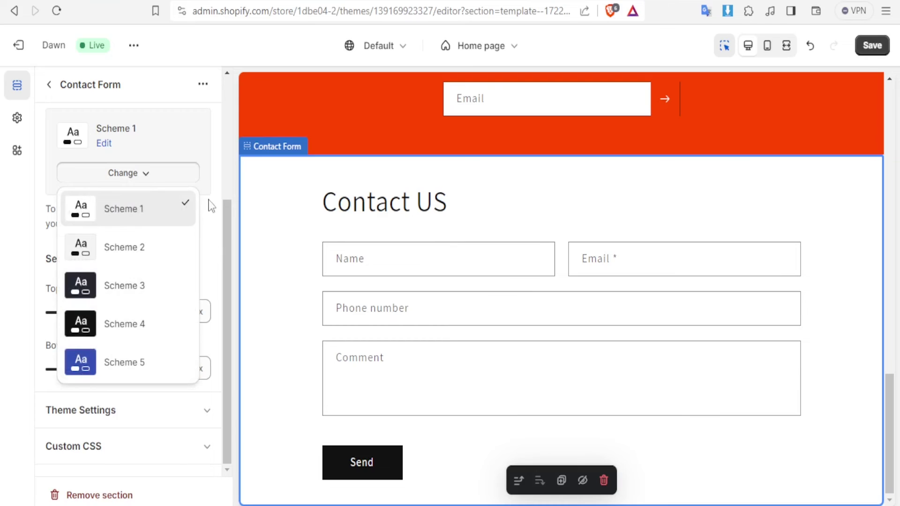
click(220, 228)
click(98, 451)
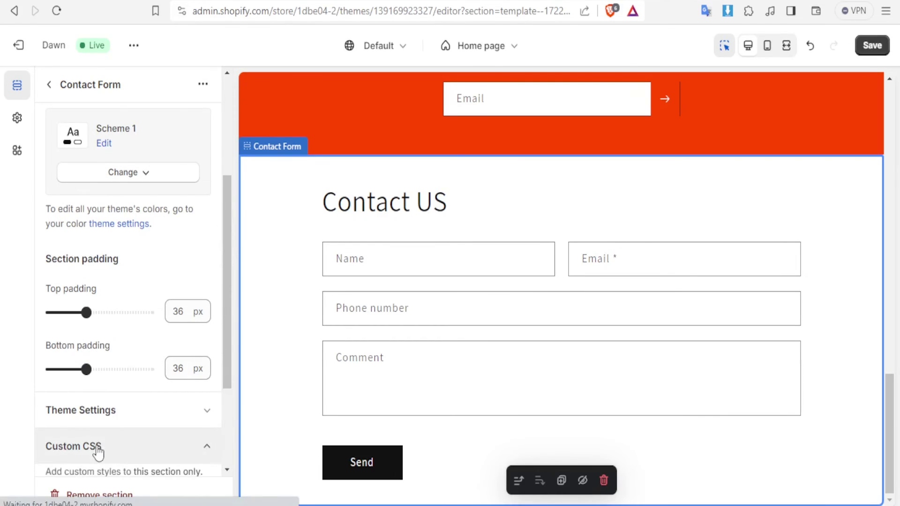
Paste a div rule into Custom CSS with background-color skyblue and color darkred.
drag(227, 311, 226, 383)
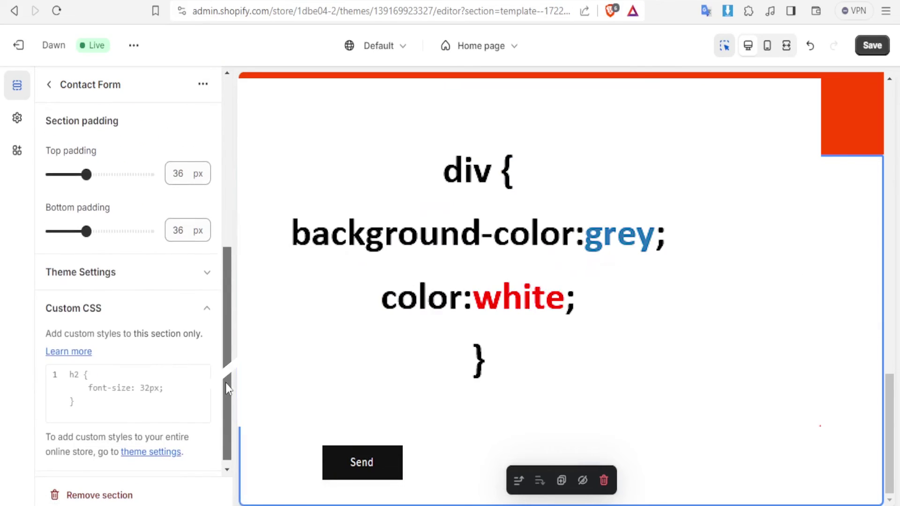
click(70, 375)
text(div { background-color:grey; color:white; })
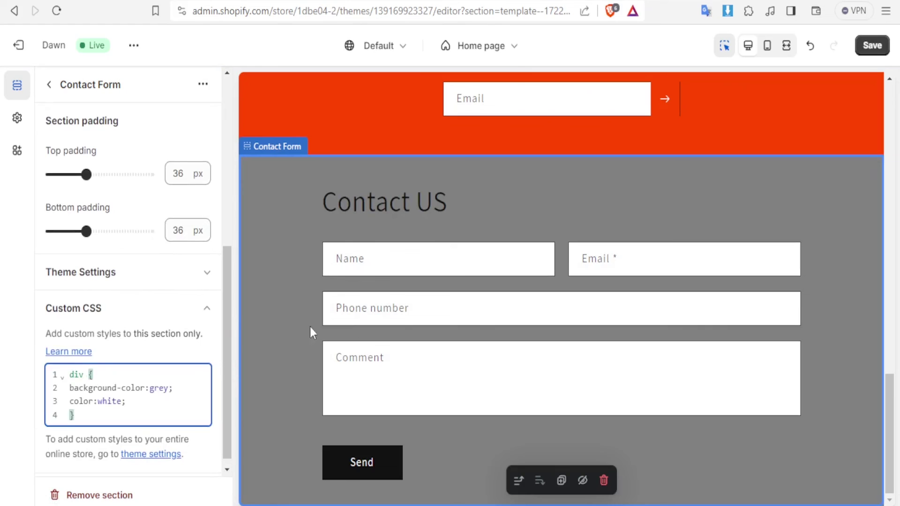
double_click(159, 387)
key(BackSpace)
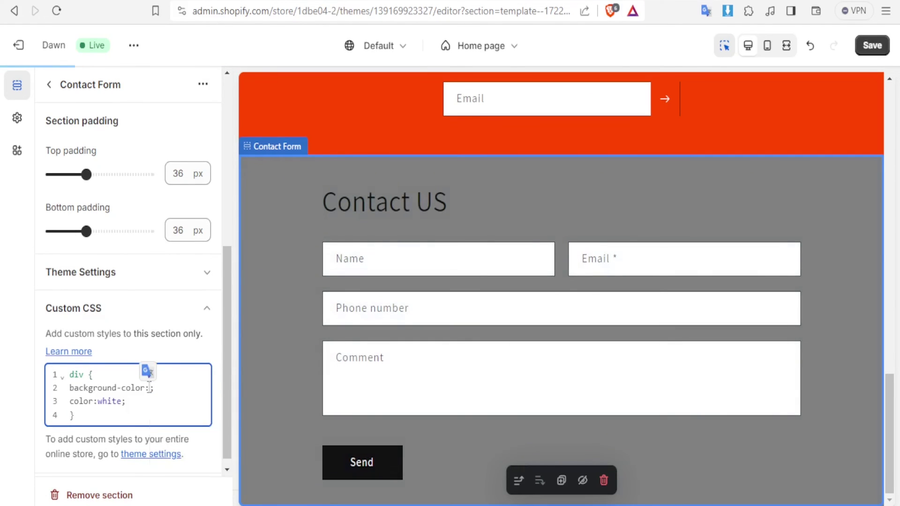
text(blue)
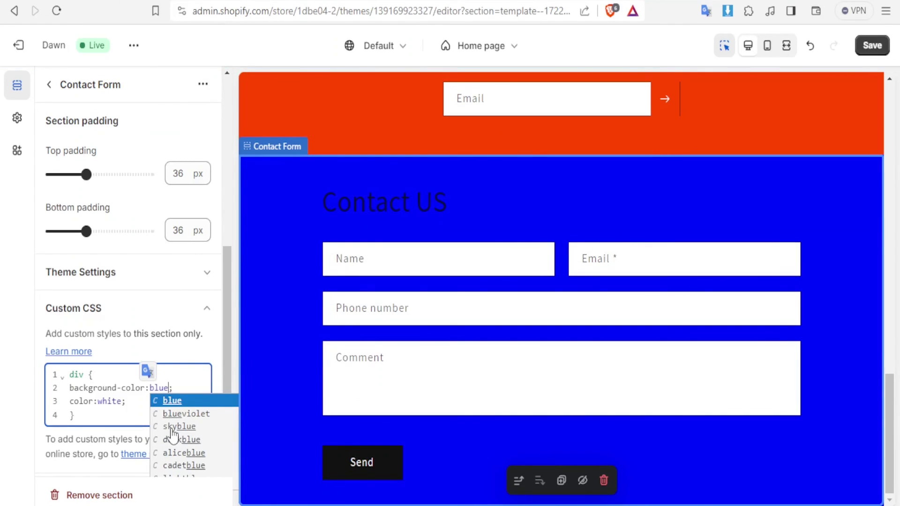
click(172, 427)
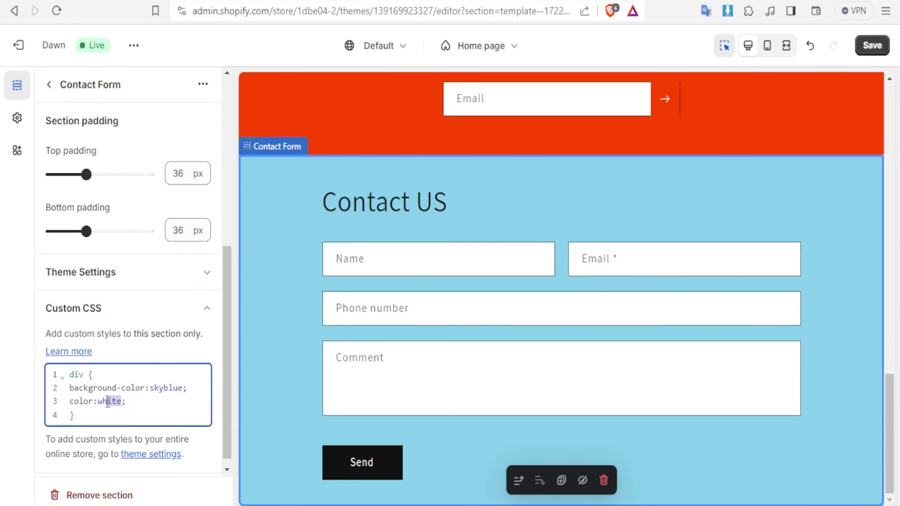
drag(101, 404, 98, 403)
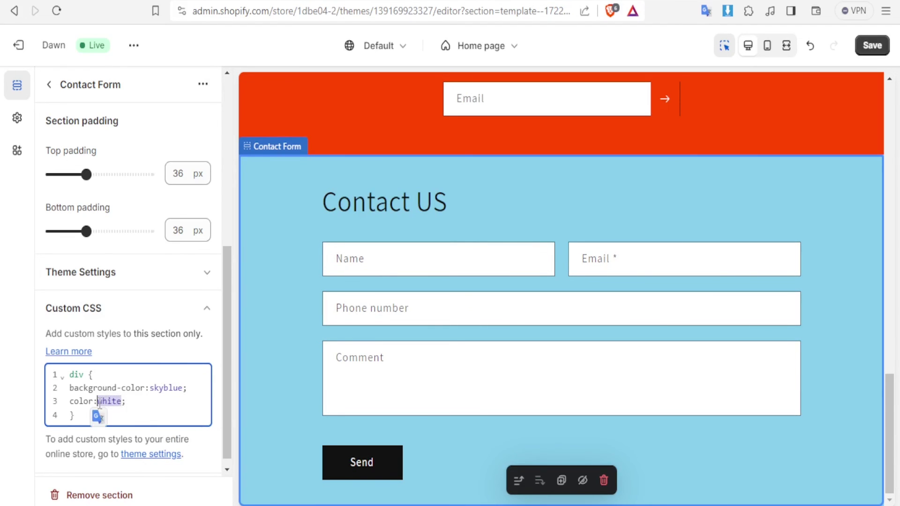
text(red)
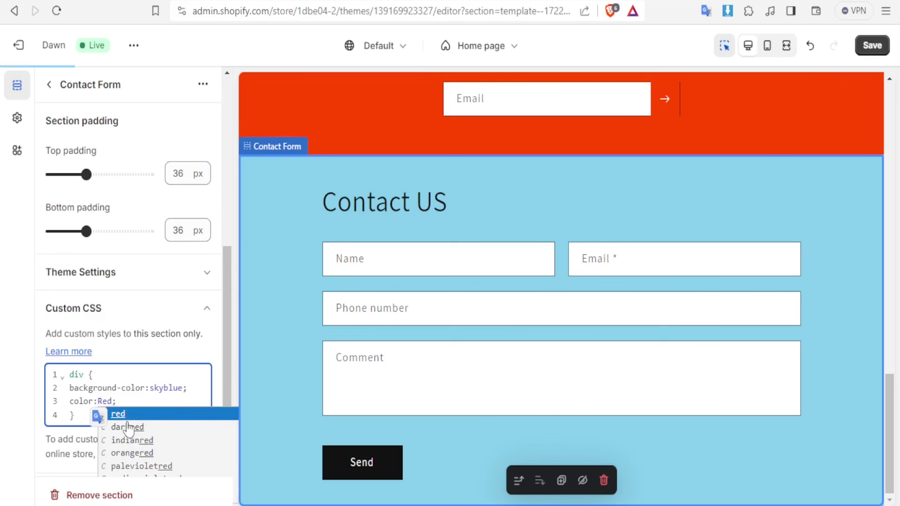
click(131, 427)
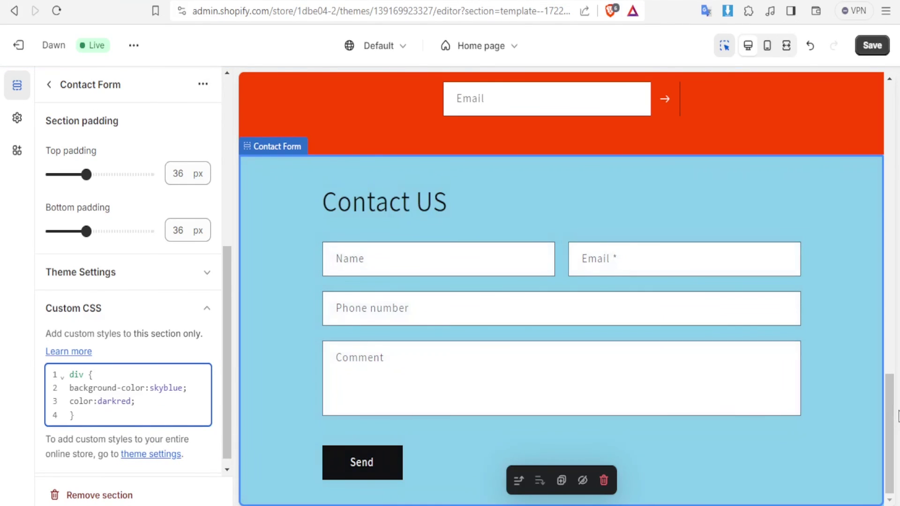
drag(891, 417, 892, 120)
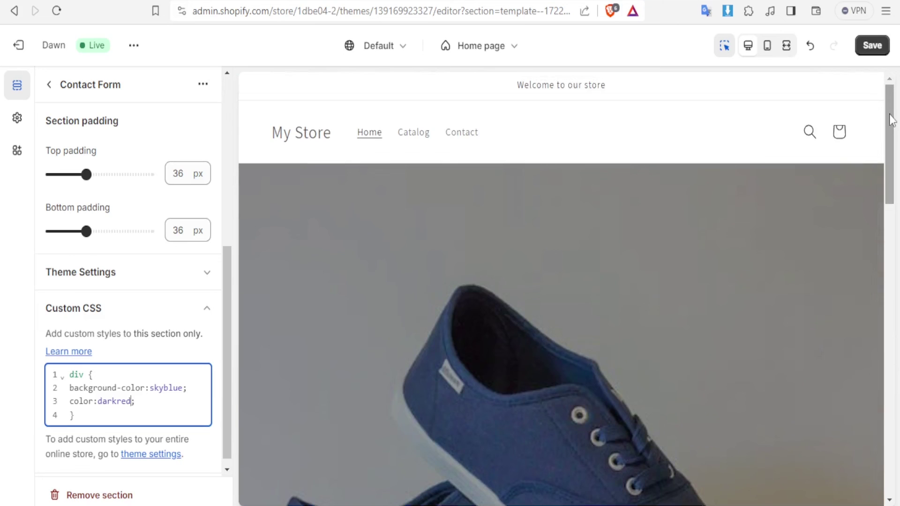
Select the Image banner and scroll through the preview to check the sections.
scroll(892, 120, down, 3)
click(555, 147)
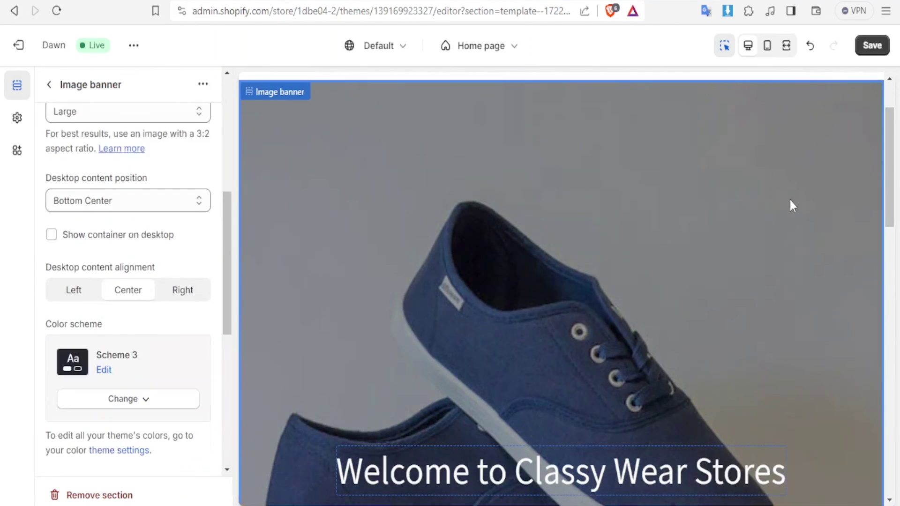
drag(892, 176, 891, 249)
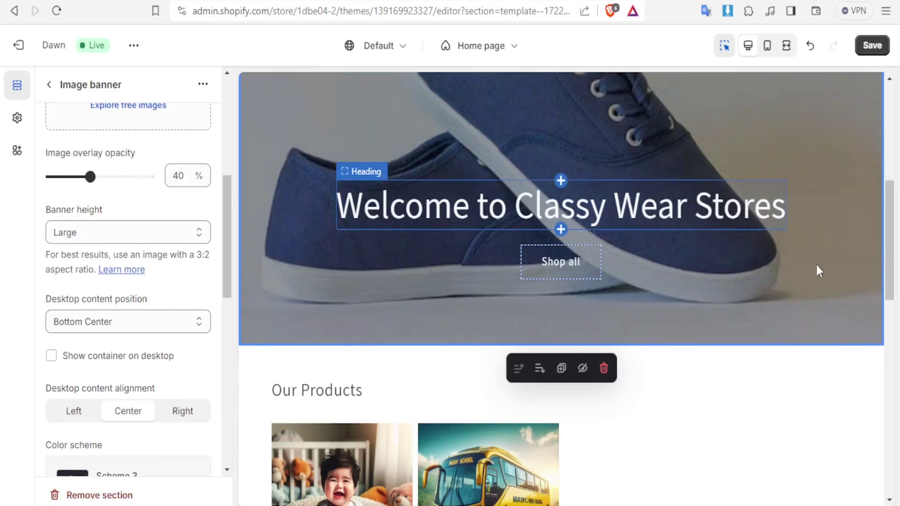
drag(892, 257, 892, 322)
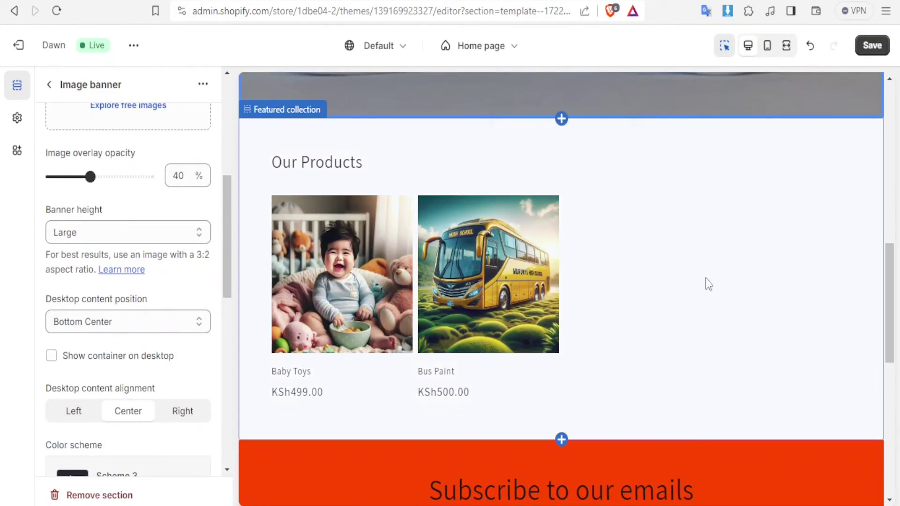
drag(889, 248, 889, 301)
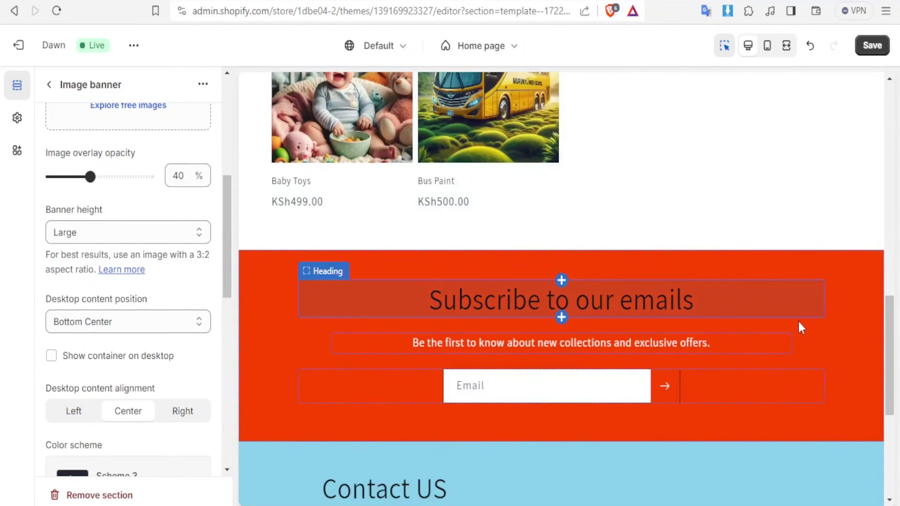
drag(894, 328, 895, 408)
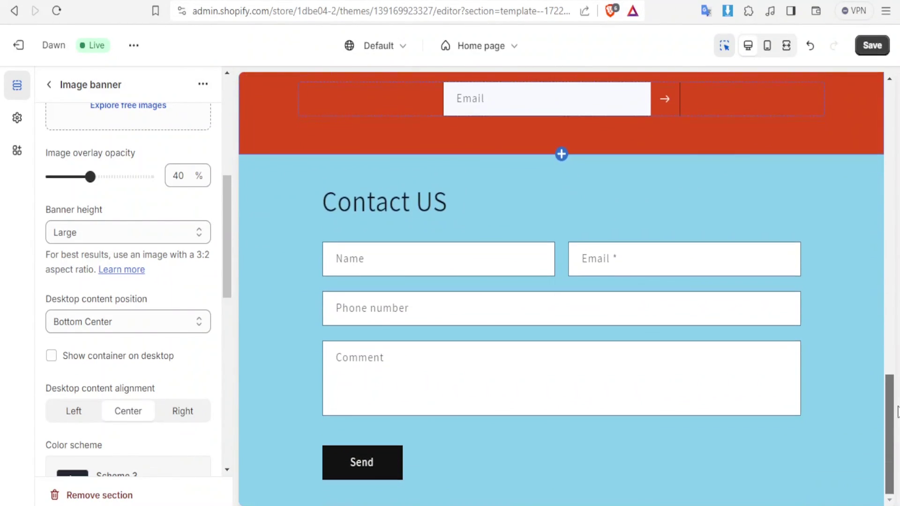